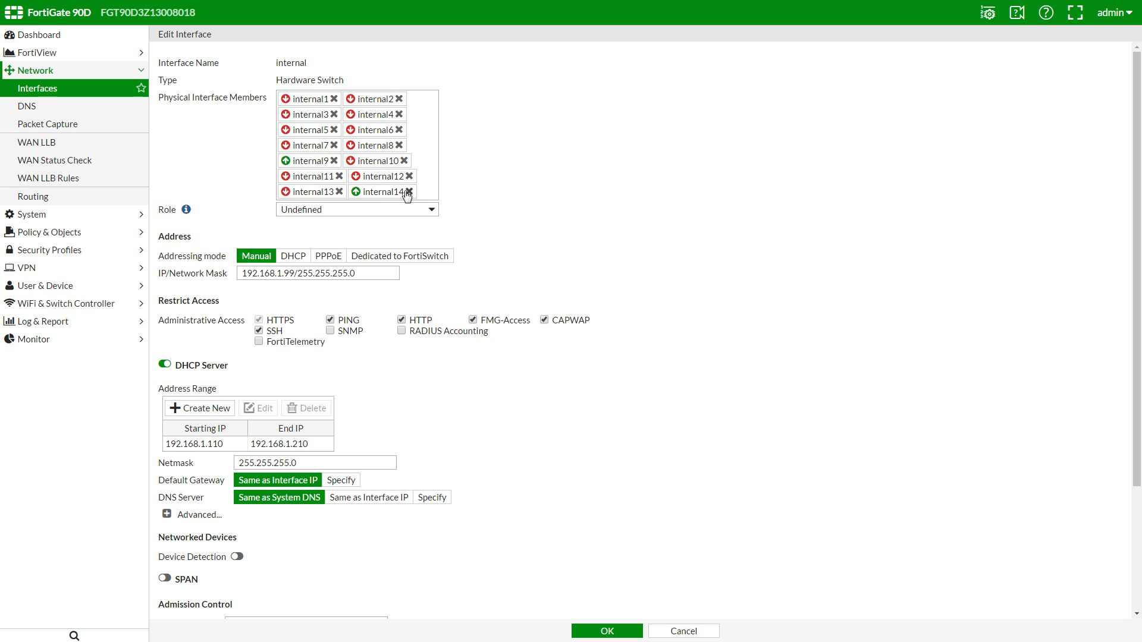
# Step: Remove internal14 from the internal hardware switch members and save the switch
pyautogui.click(408, 192)
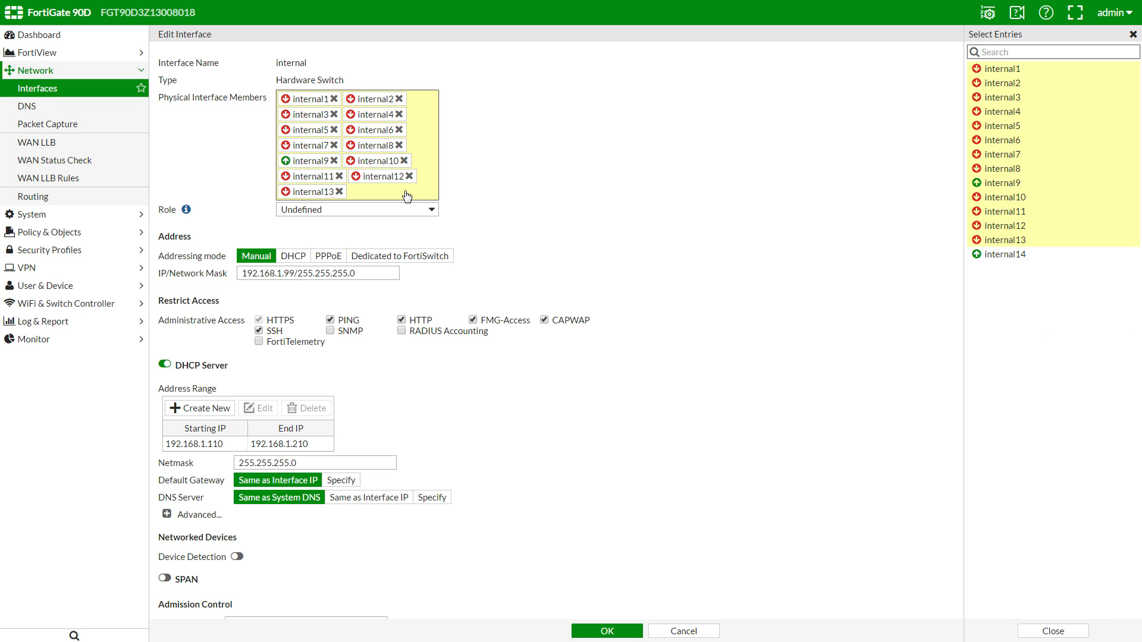
pyautogui.click(607, 633)
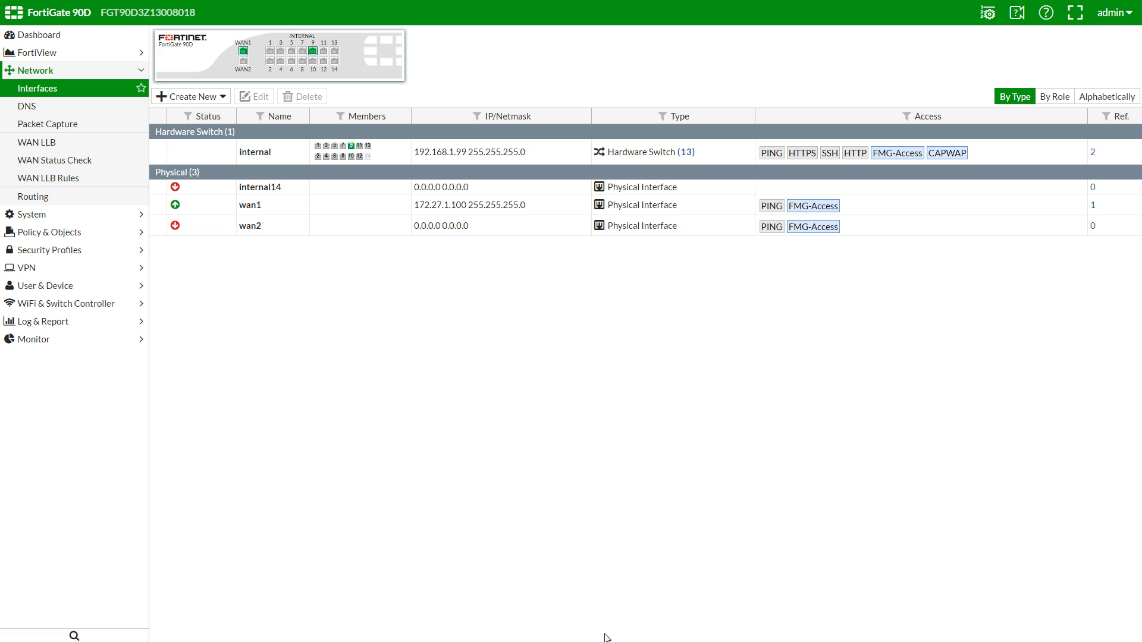
# Step: Give internal14 alias 'FortiAP Demo', address 169.254.1.1/24, CAPWAP access and a DHCP server
pyautogui.click(331, 187)
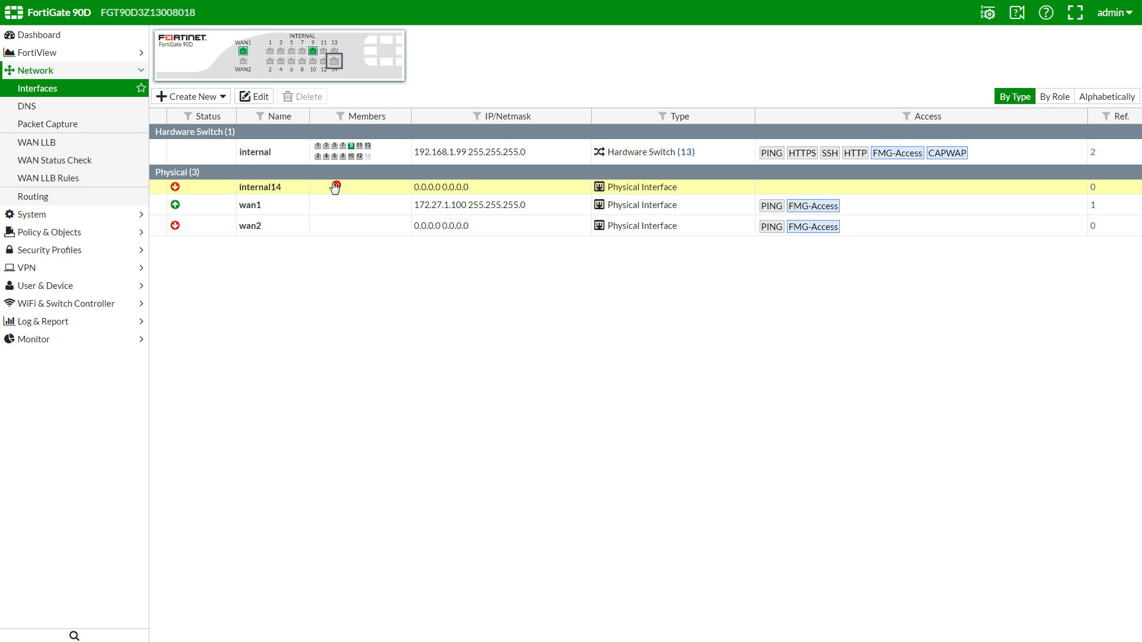
pyautogui.click(255, 97)
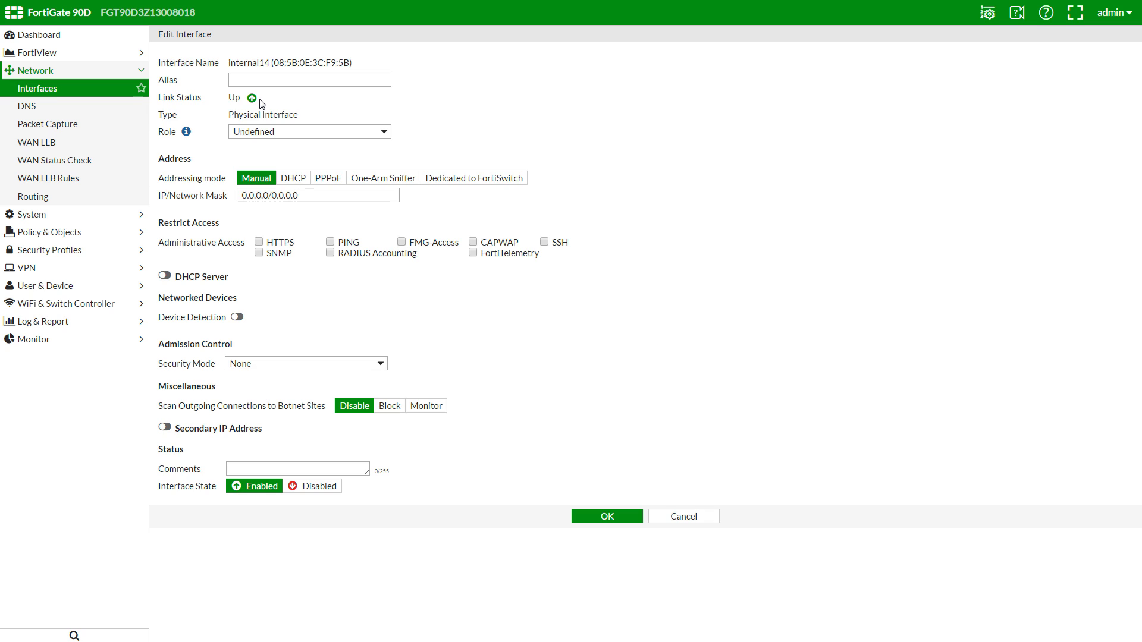
pyautogui.click(256, 79)
pyautogui.write('FortiAP Demo')
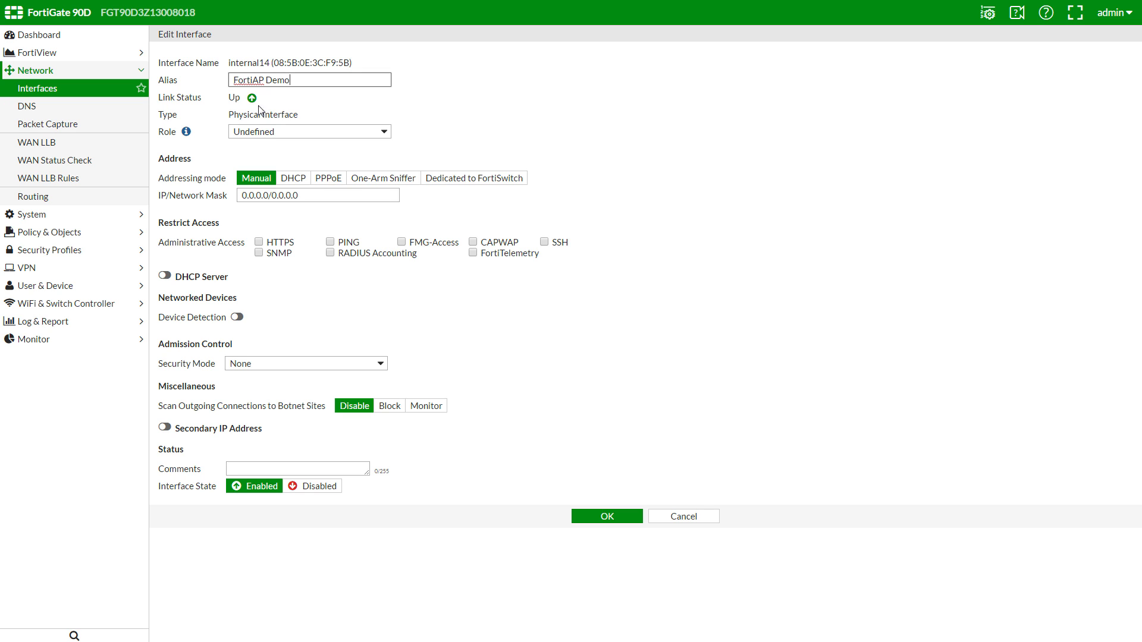
pyautogui.moveTo(313, 194); pyautogui.dragTo(239, 194)
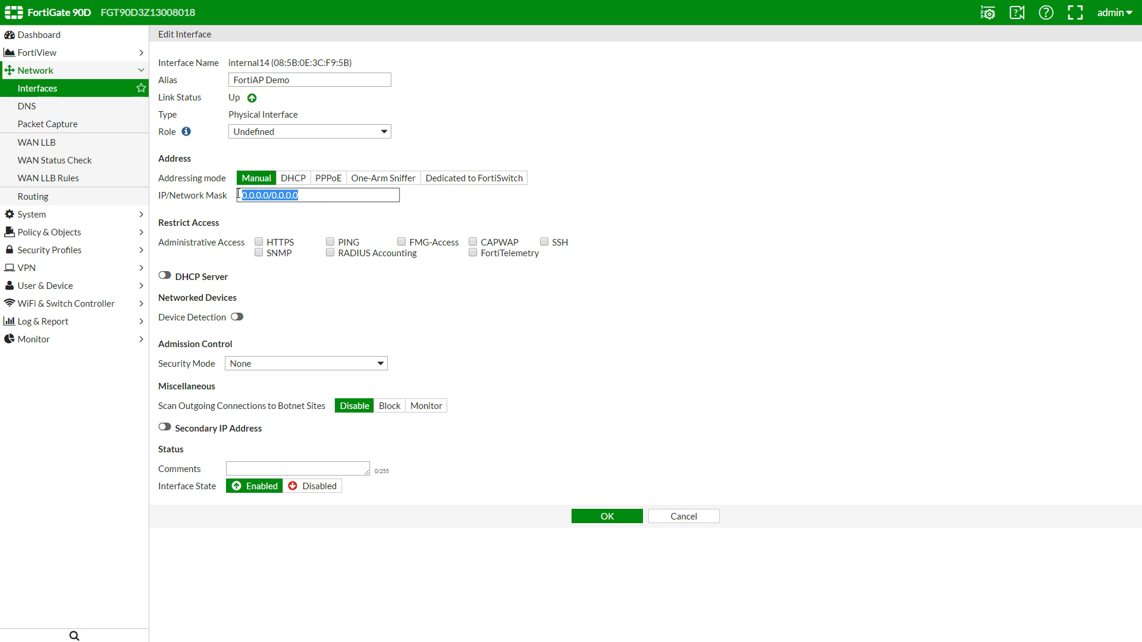
pyautogui.write('169.254.1.1/24')
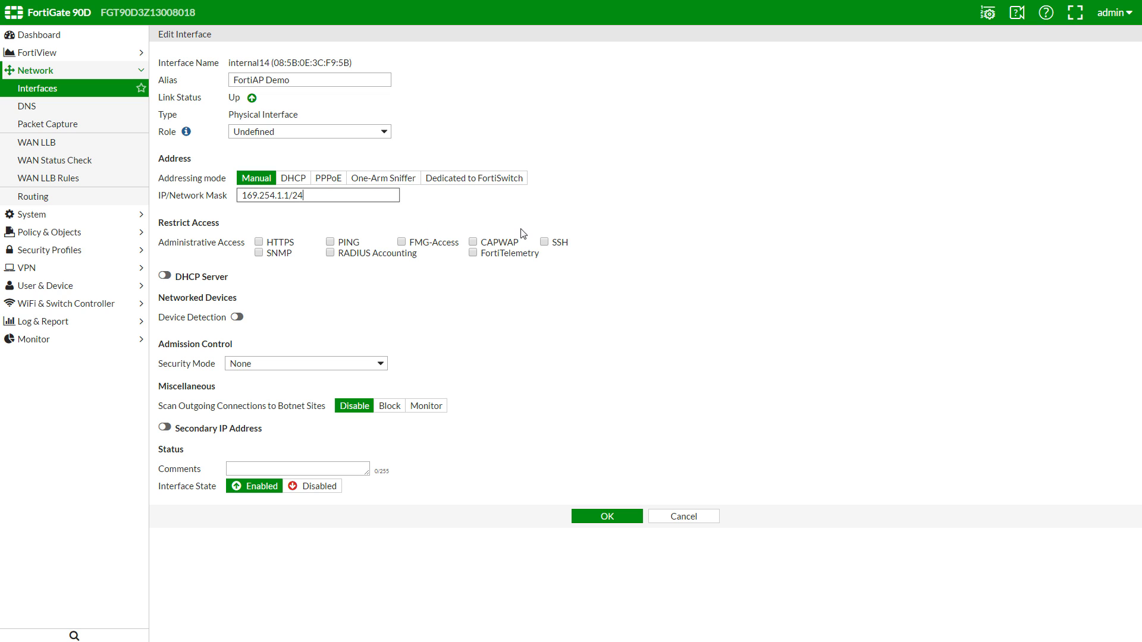
pyautogui.click(508, 244)
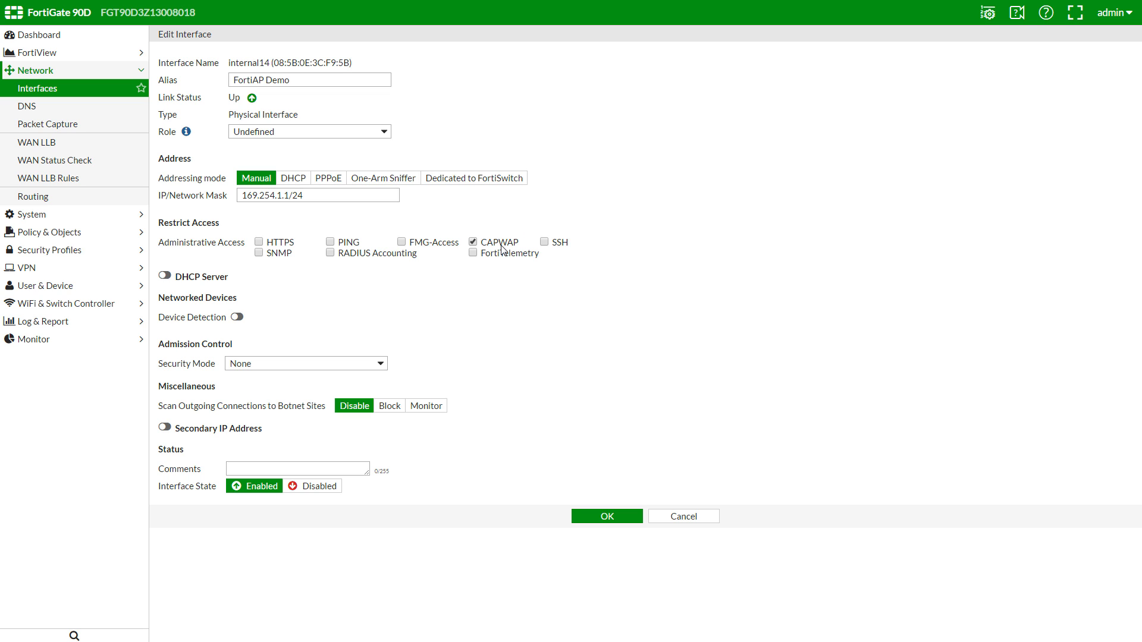
pyautogui.click(177, 276)
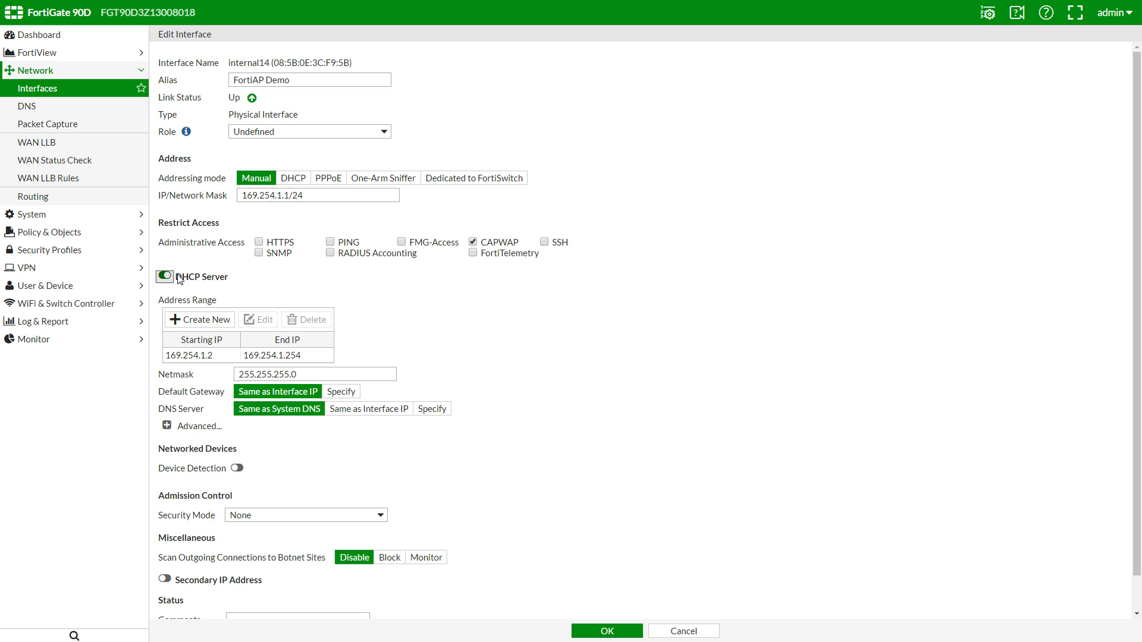
pyautogui.click(608, 632)
pyautogui.click(98, 88)
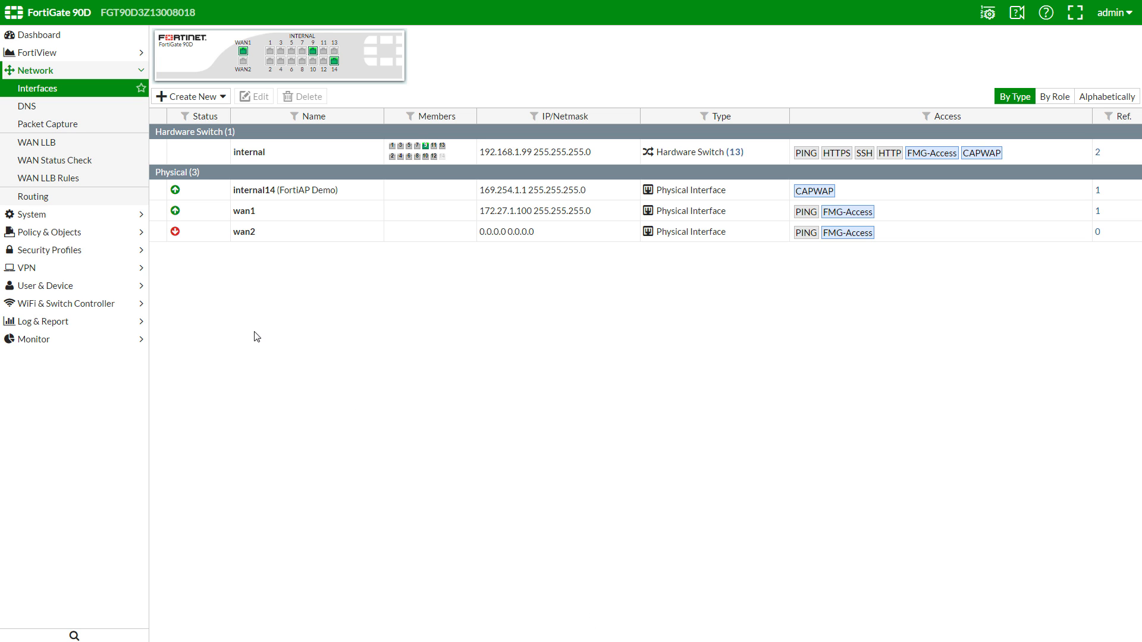
# Step: Create a new SSID interface named 'Demo SSID' in tunnel-to-wireless-controller mode
pyautogui.click(120, 303)
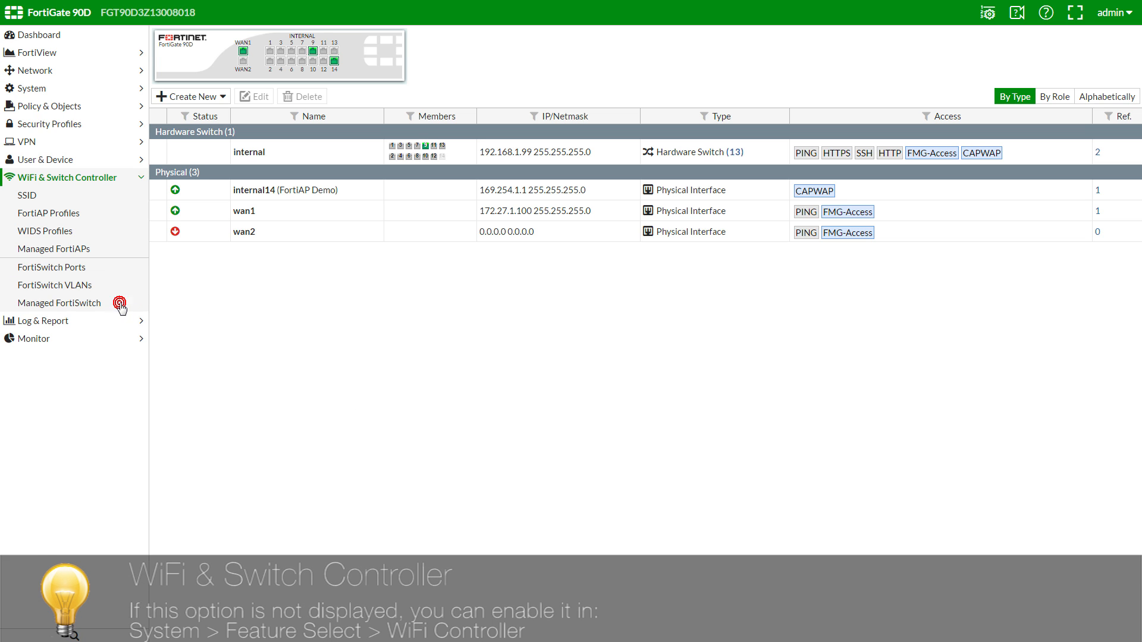
pyautogui.click(109, 199)
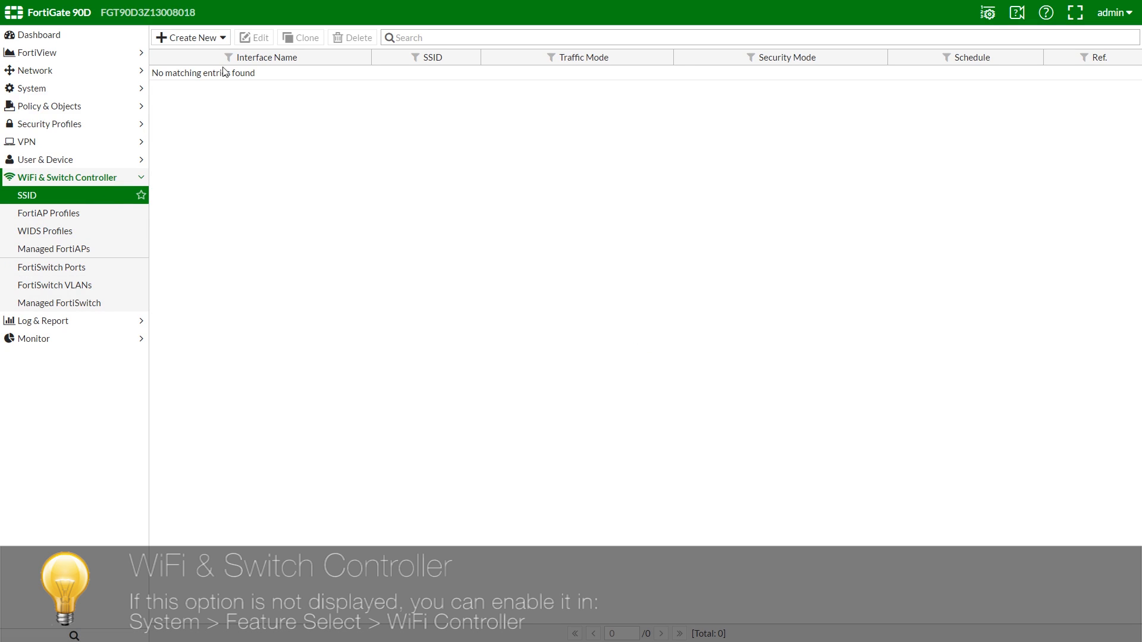
pyautogui.click(220, 38)
pyautogui.click(218, 52)
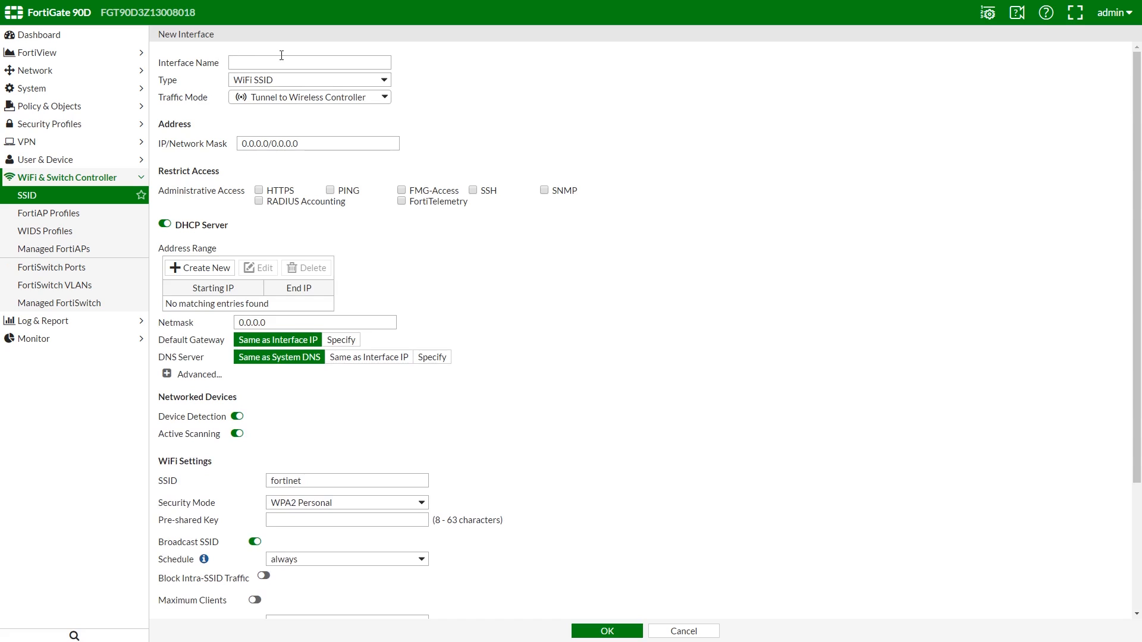
pyautogui.click(369, 68)
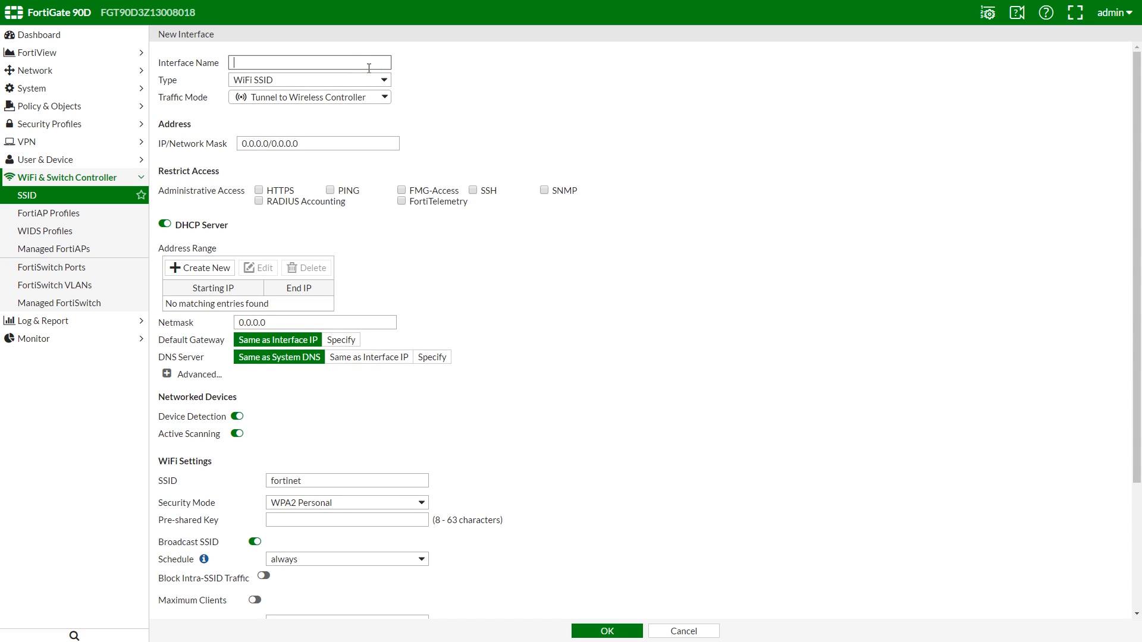
pyautogui.write('Demo SSID')
pyautogui.click(373, 99)
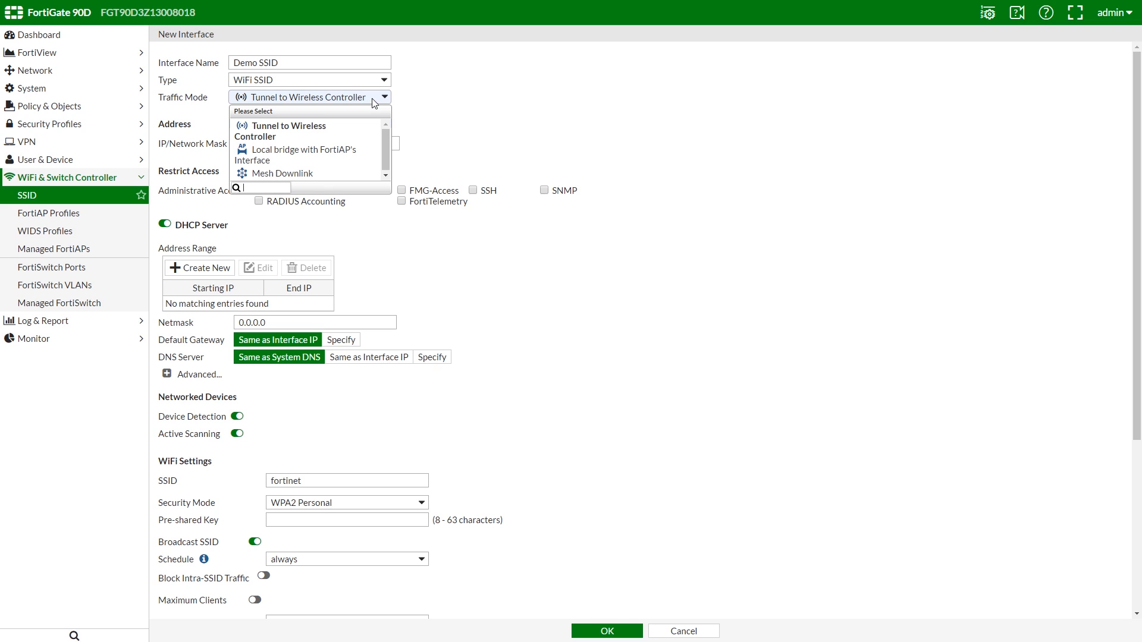
pyautogui.click(373, 101)
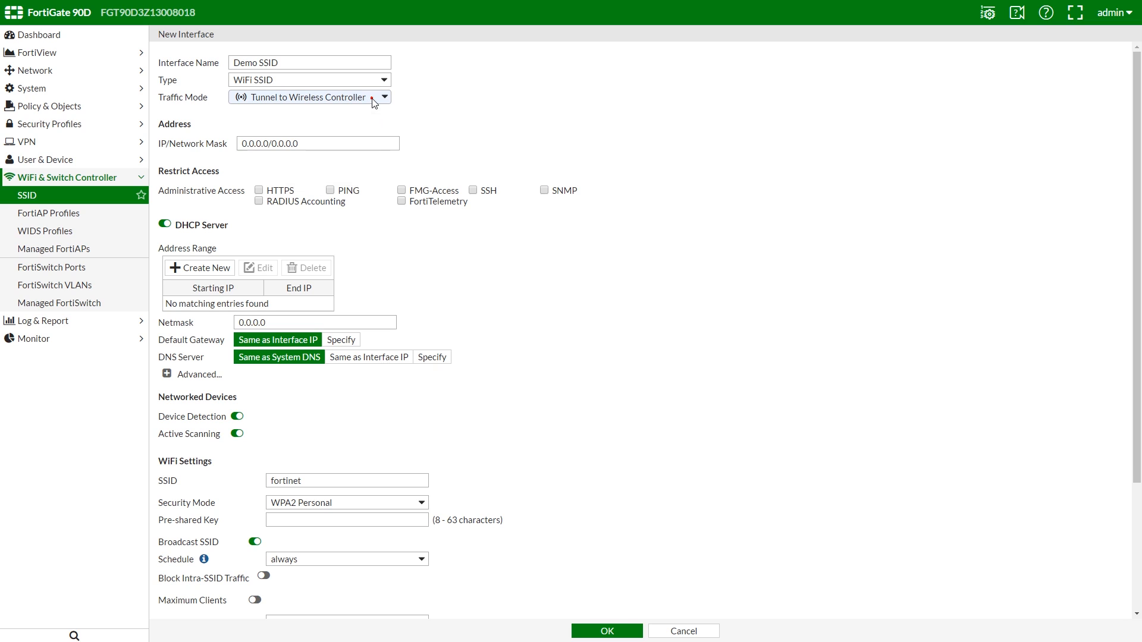
# Step: Give it 192.168.2.1/24, HTTPS and PING access, SSID 1Video_FortiAP_Demo with a pre-shared key, and save
pyautogui.moveTo(363, 144); pyautogui.dragTo(229, 148)
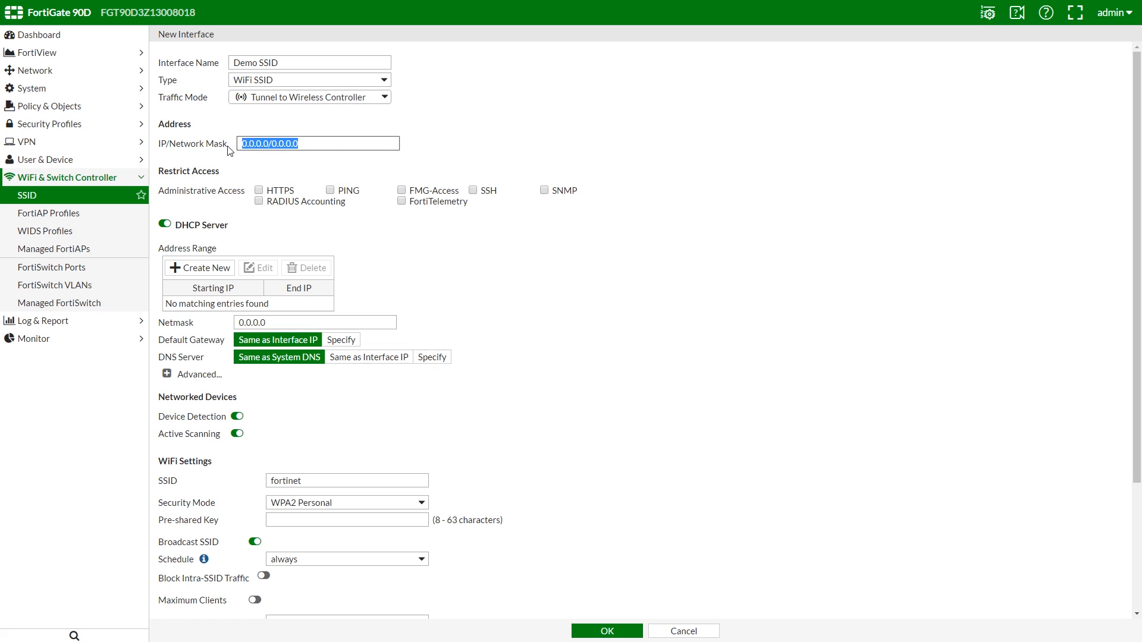
pyautogui.write('192.168.2.1/24')
pyautogui.click(259, 190)
pyautogui.click(331, 191)
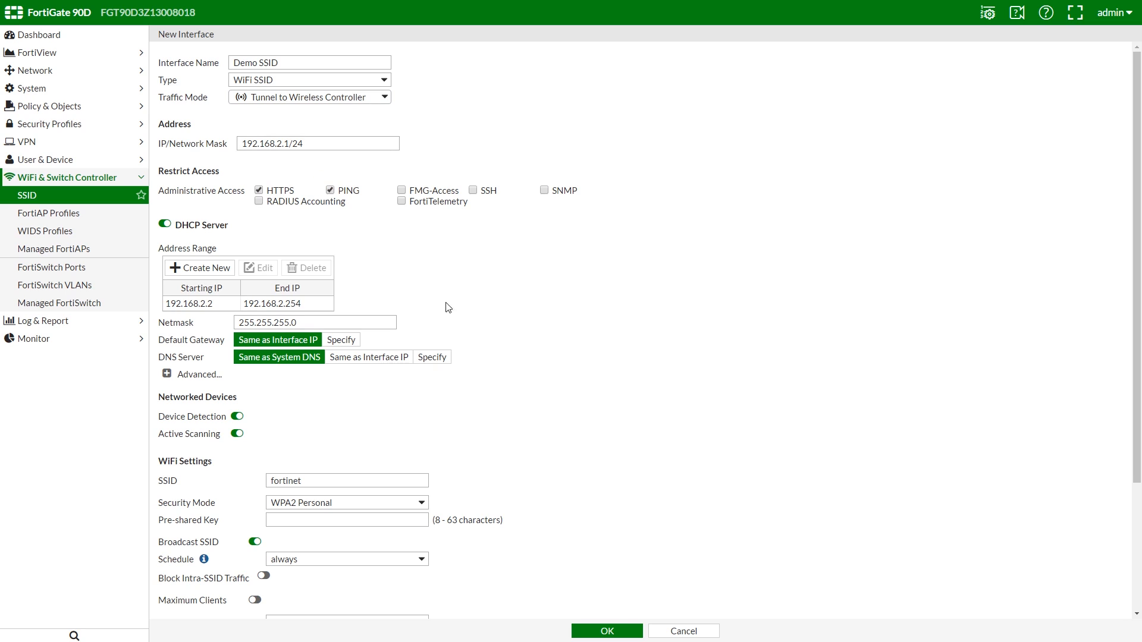
pyautogui.doubleClick(395, 486)
pyautogui.write('1Video_')
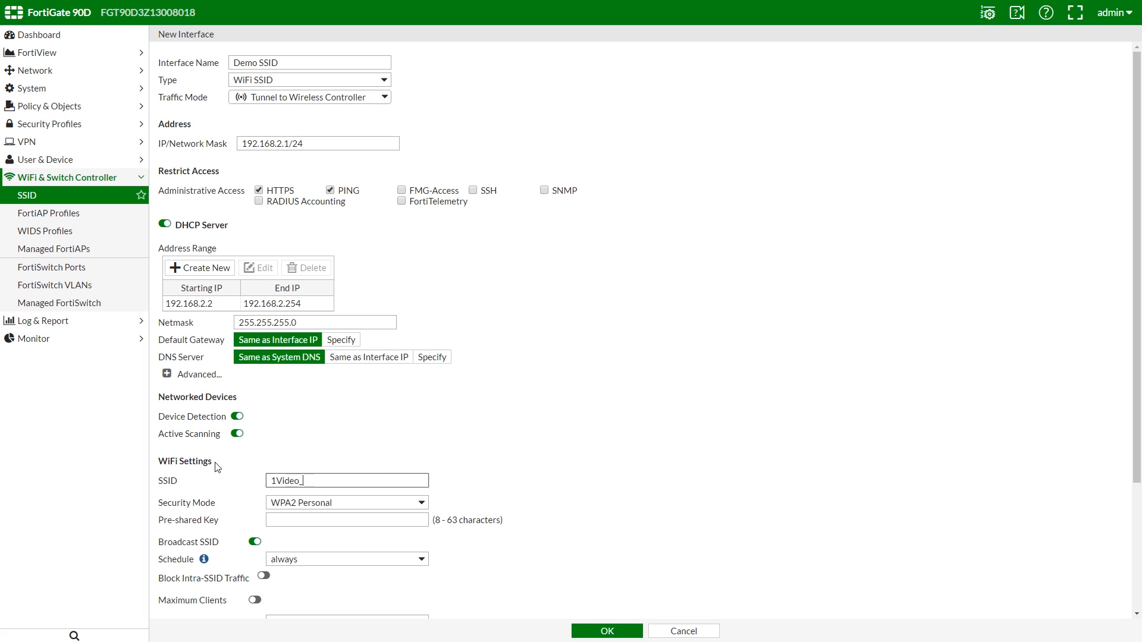
pyautogui.write('FortiAP_Demo')
pyautogui.click(280, 519)
pyautogui.write('••')
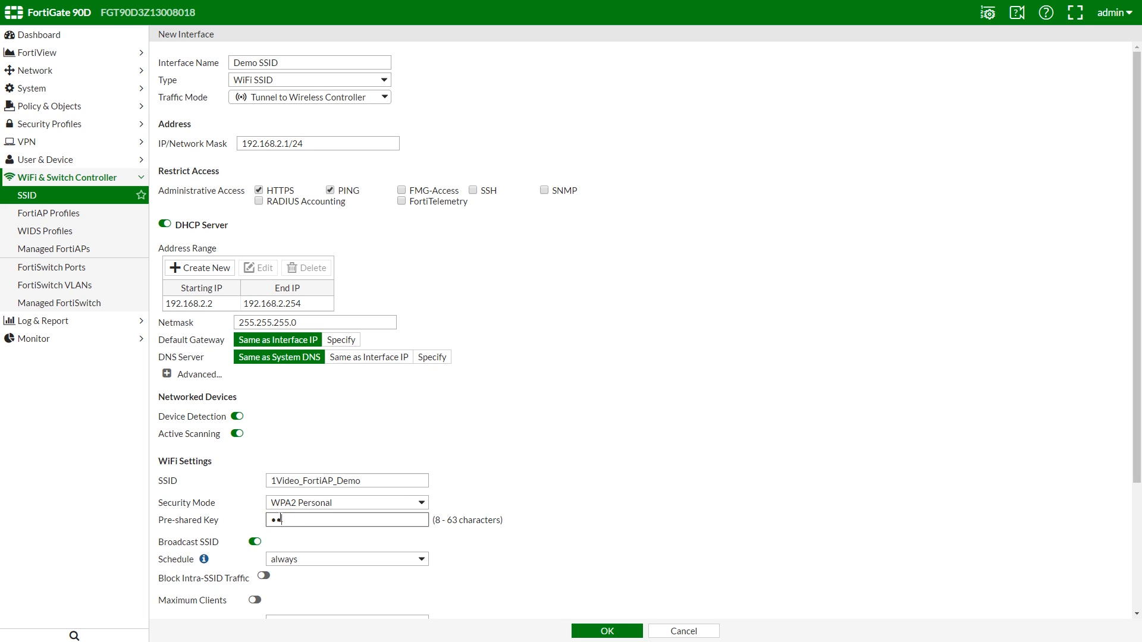
pyautogui.write('••••••••••••••••••••')
pyautogui.click(612, 630)
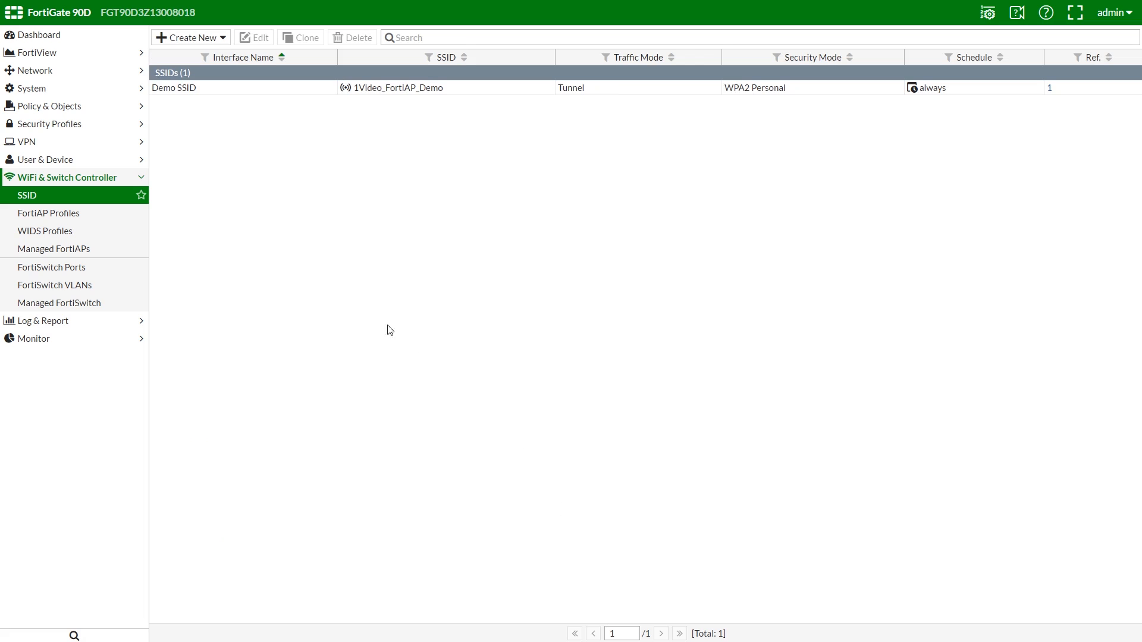
# Step: Start a new FortiAP profile for the FAP-S321C platform
pyautogui.click(113, 217)
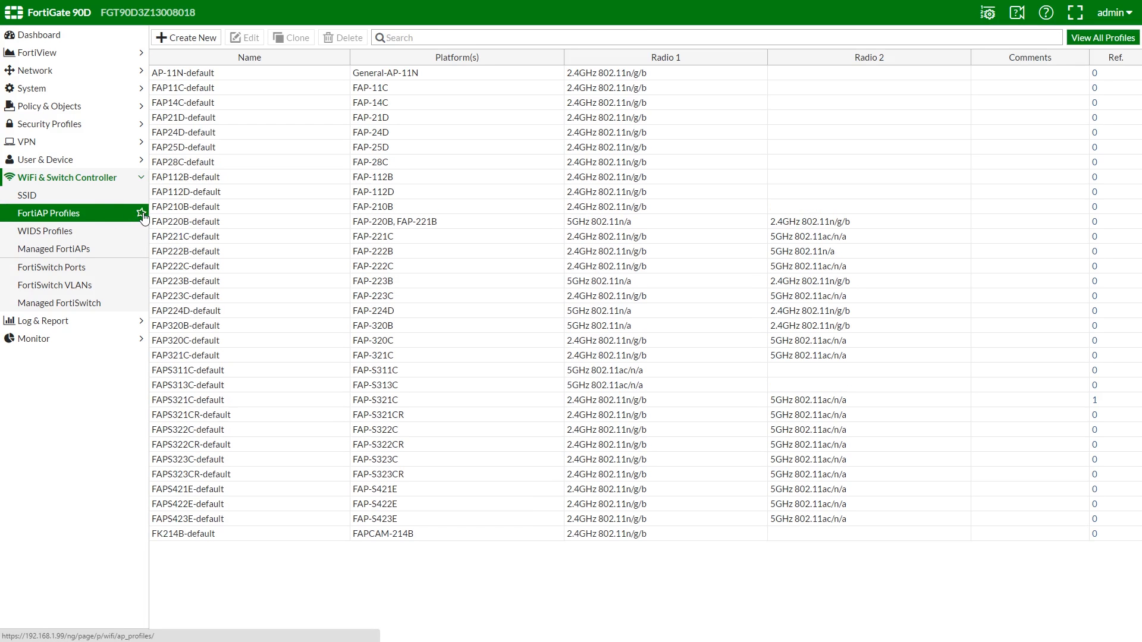
pyautogui.click(218, 41)
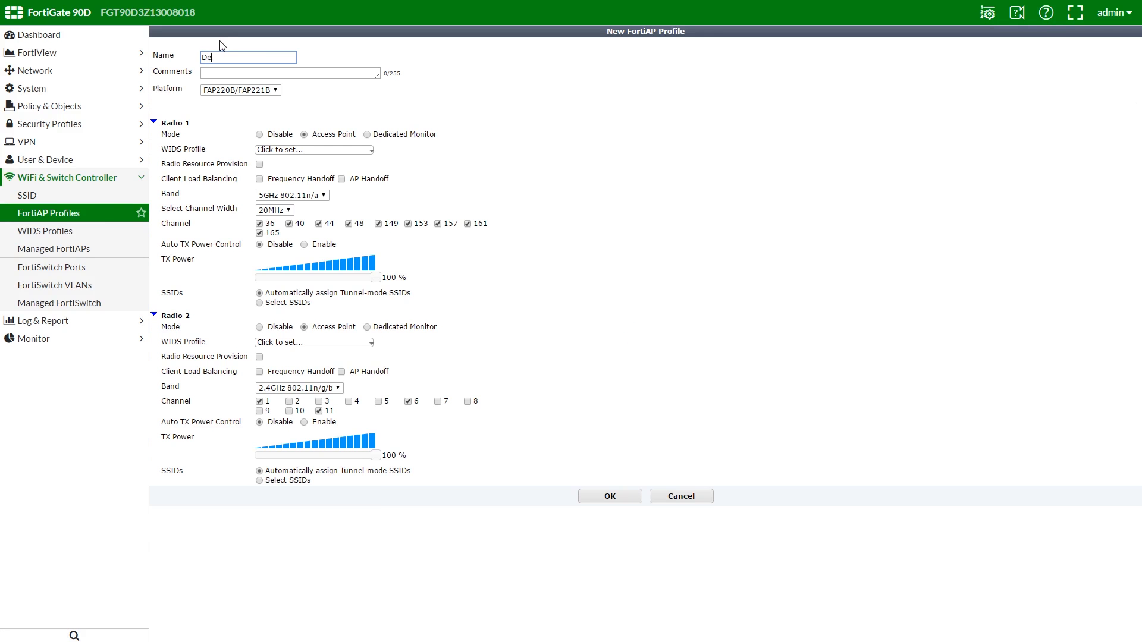
pyautogui.click(264, 89)
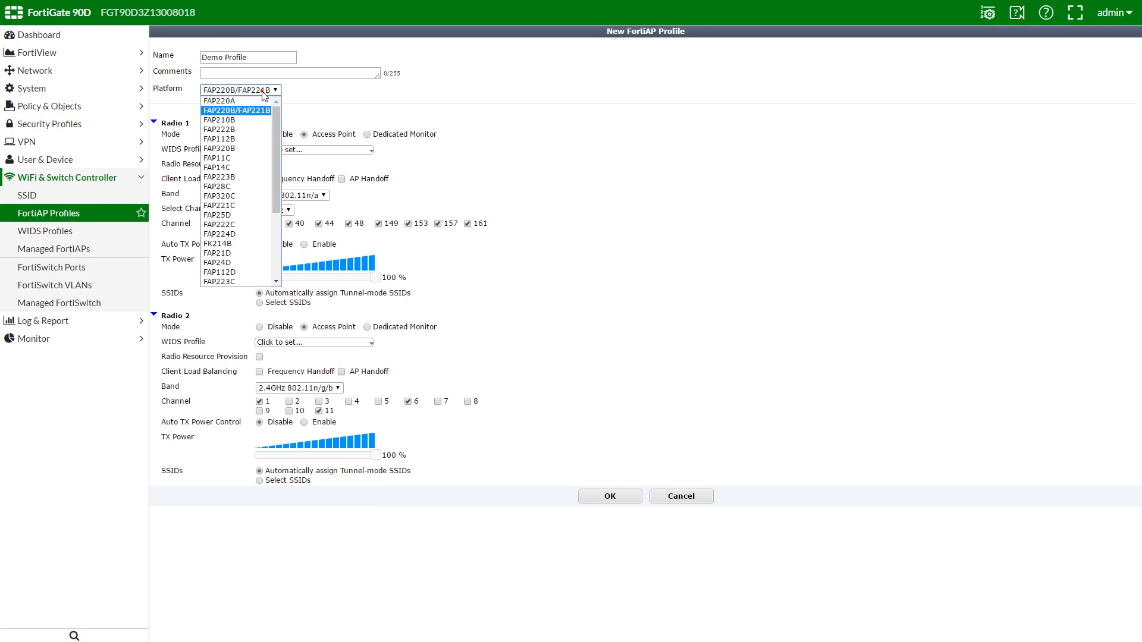
pyautogui.scroll(-4, 261, 116)
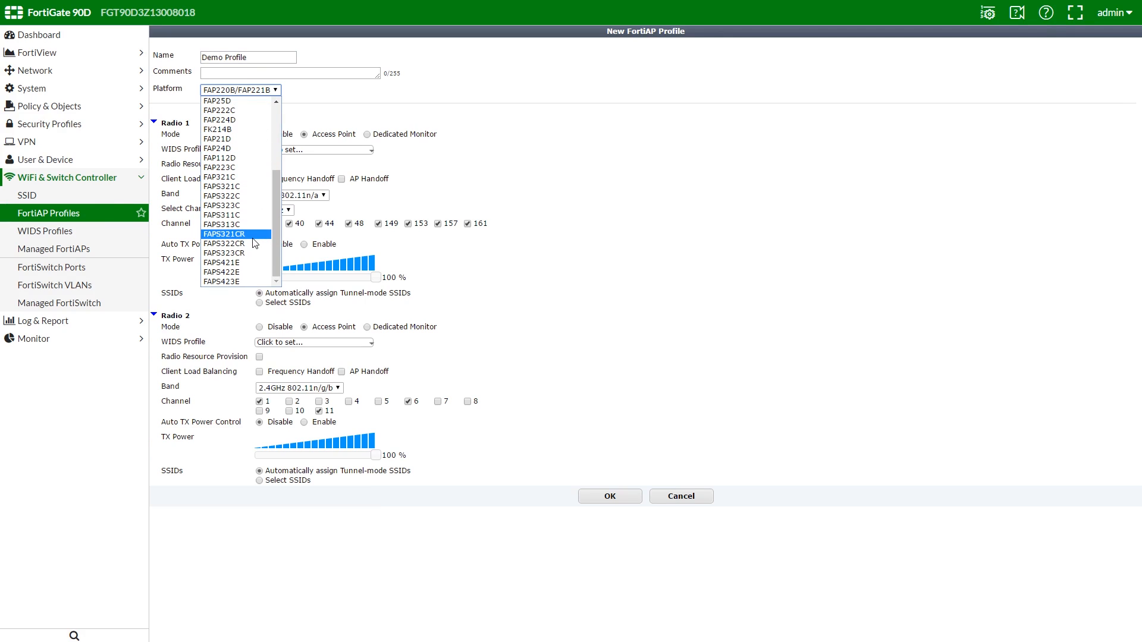
pyautogui.click(245, 185)
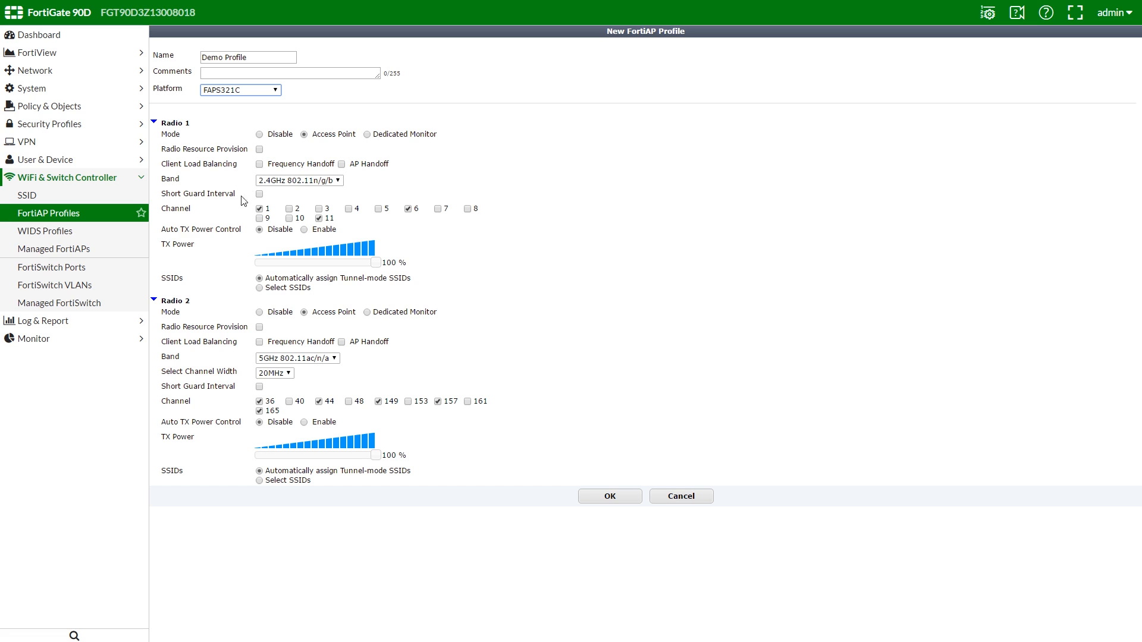
# Step: Assign Demo SSID to Radio 1, disable Radio 2, and save the profile
pyautogui.click(259, 289)
pyautogui.click(327, 300)
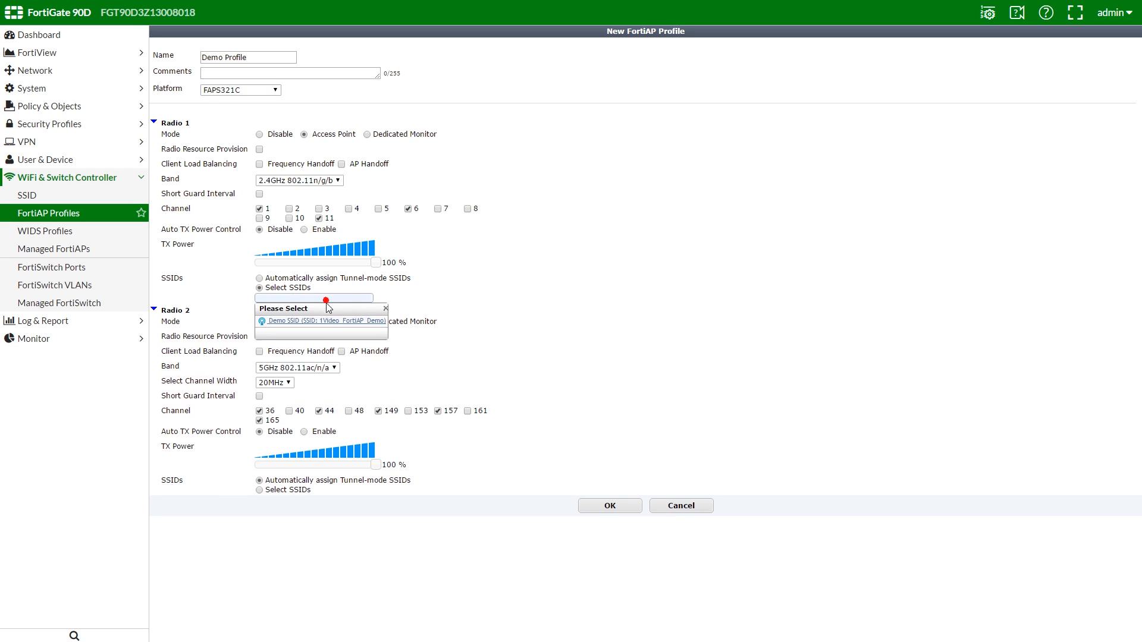
pyautogui.click(328, 322)
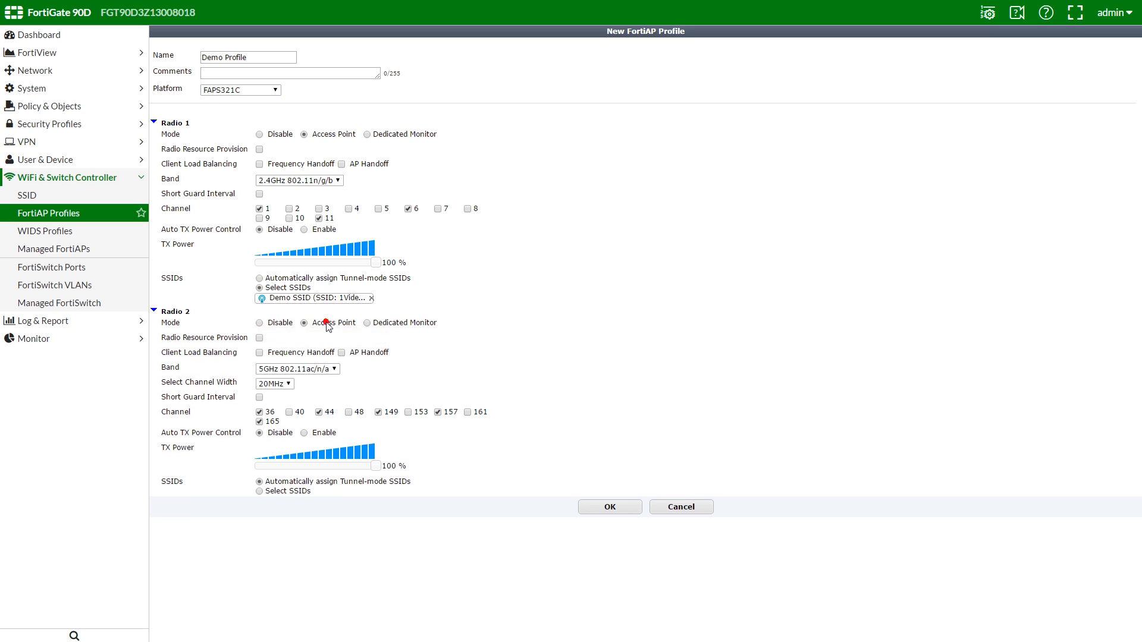
pyautogui.click(302, 494)
pyautogui.click(305, 501)
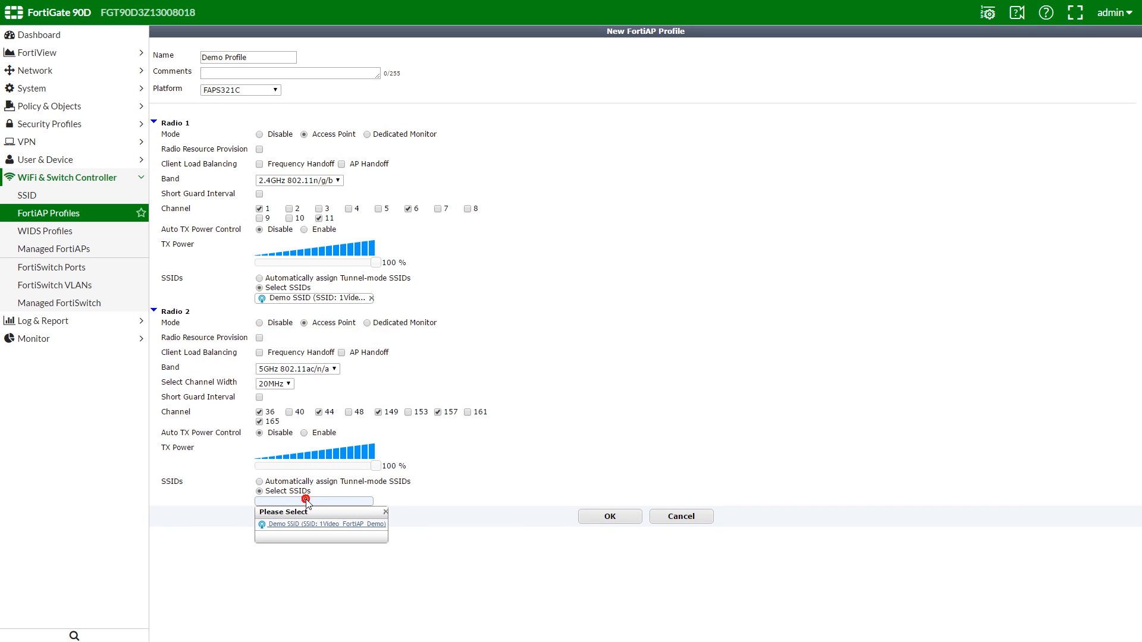
pyautogui.click(306, 502)
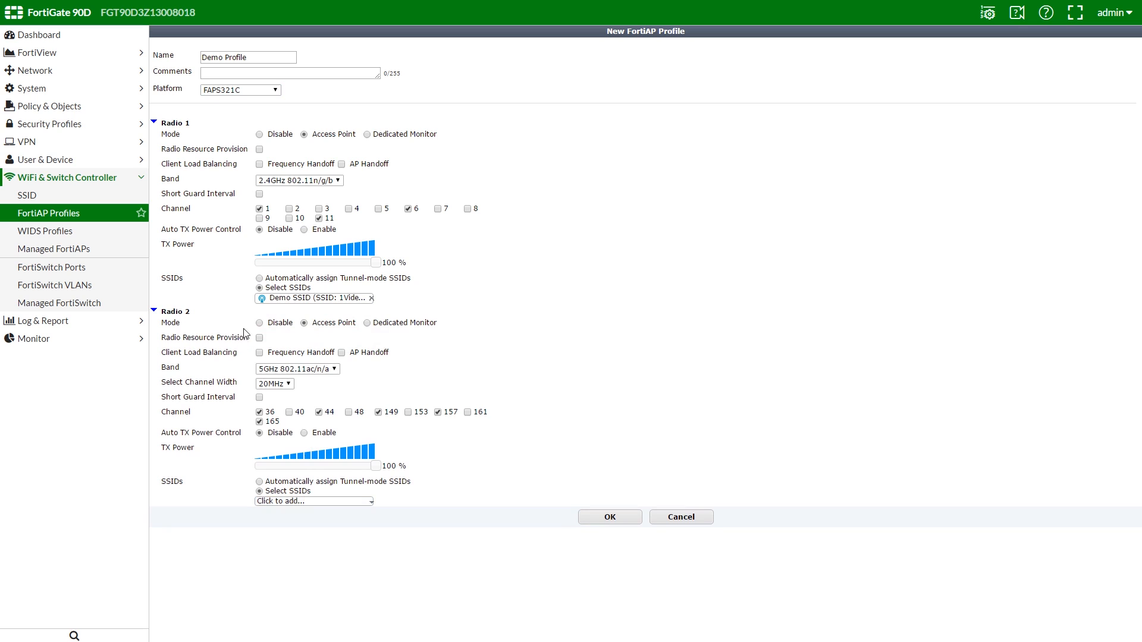
pyautogui.click(260, 323)
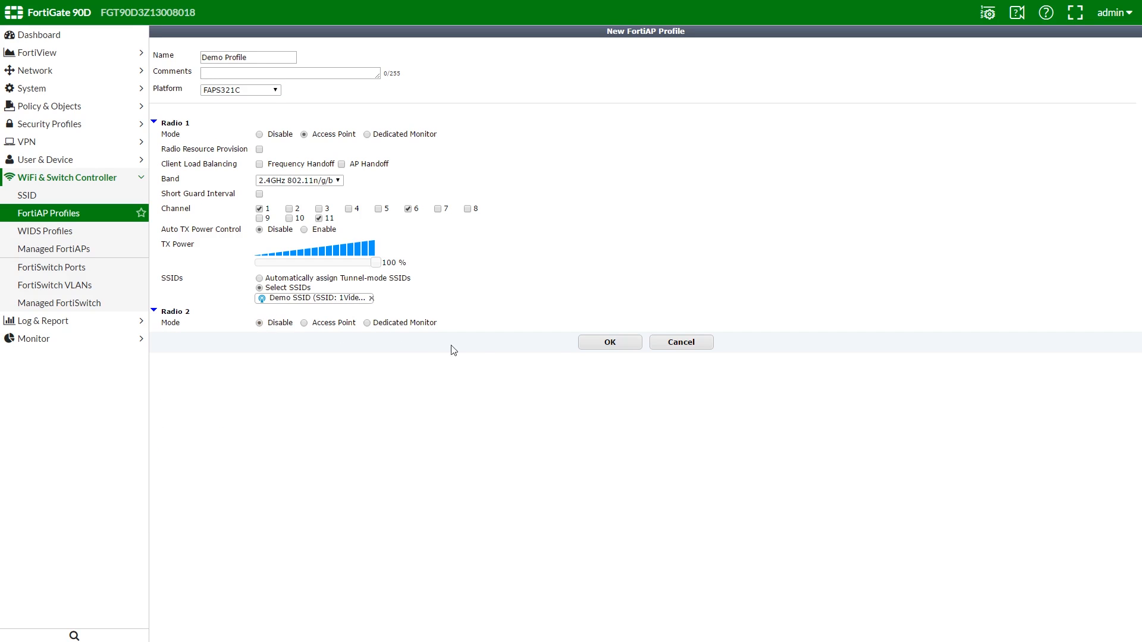
pyautogui.click(623, 347)
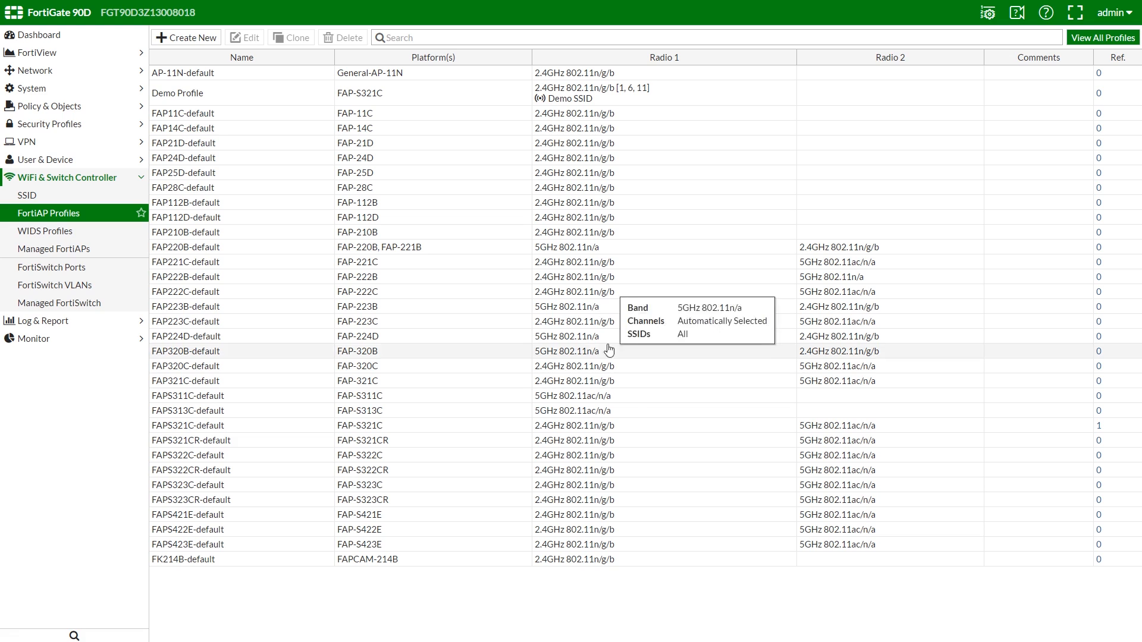
pyautogui.click(110, 250)
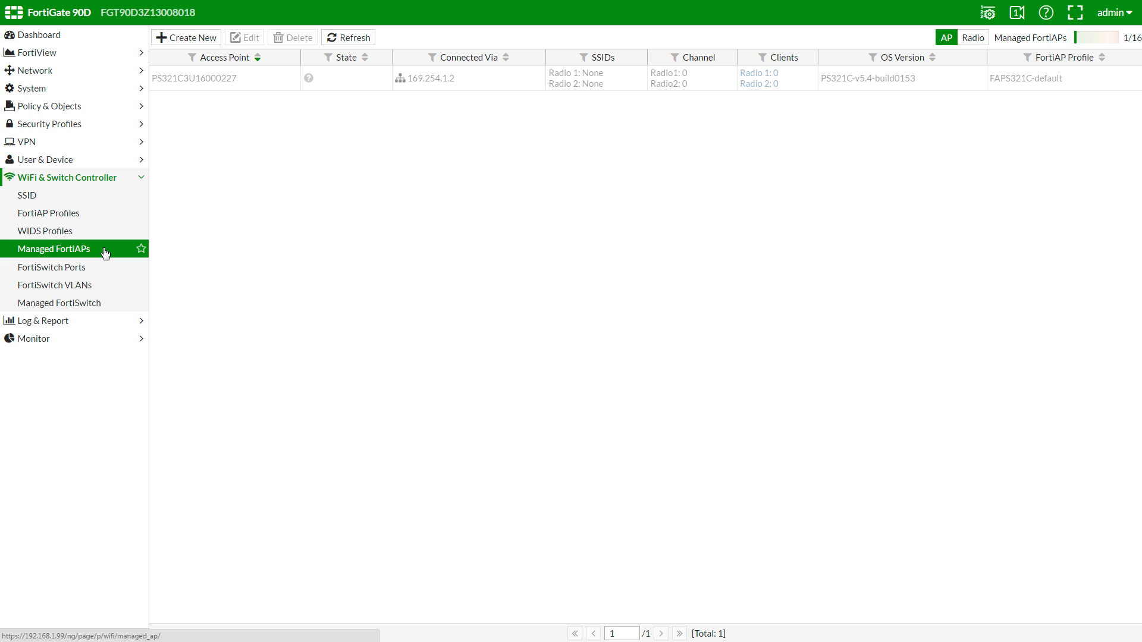
# Step: Authorize the discovered FortiAP, refresh until it shows online, and open it for editing
pyautogui.click(268, 83)
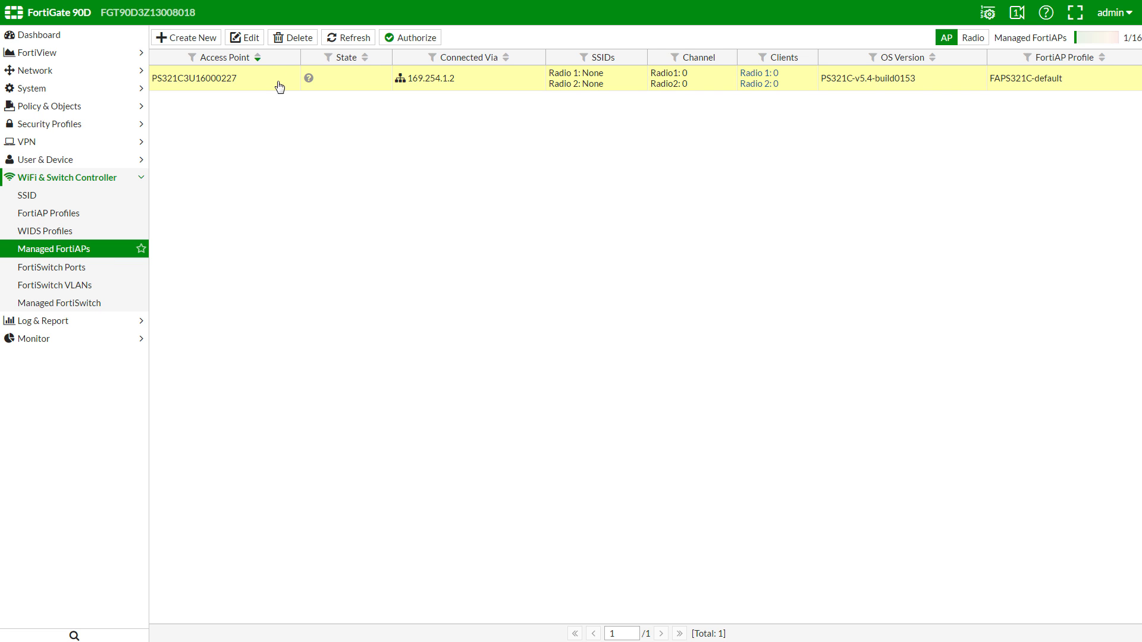
pyautogui.click(416, 38)
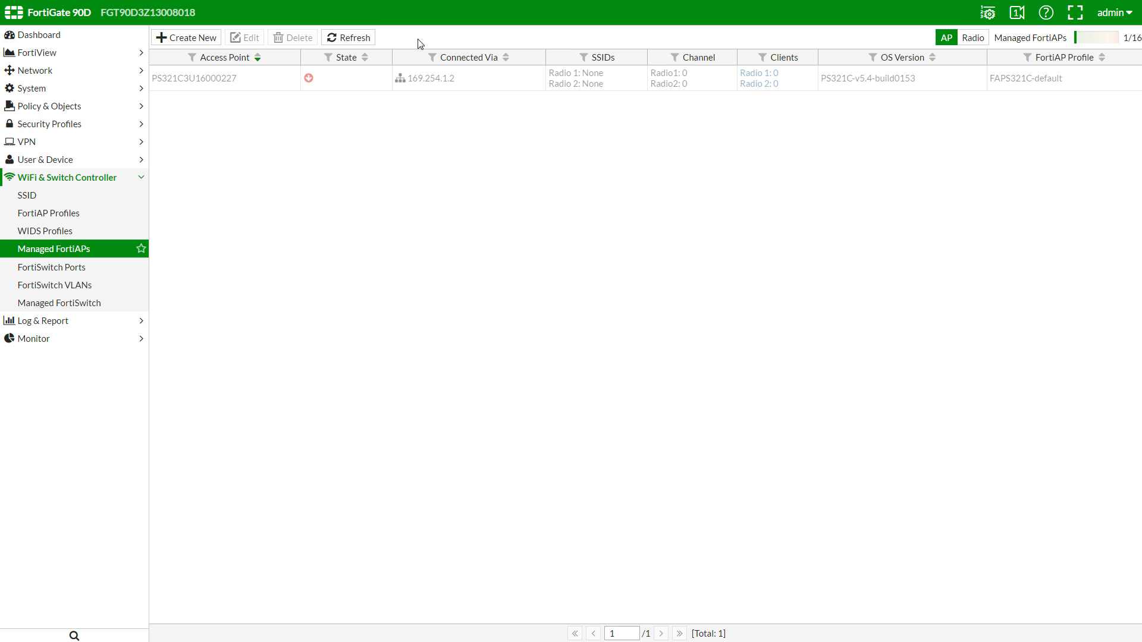
pyautogui.click(359, 40)
pyautogui.click(357, 39)
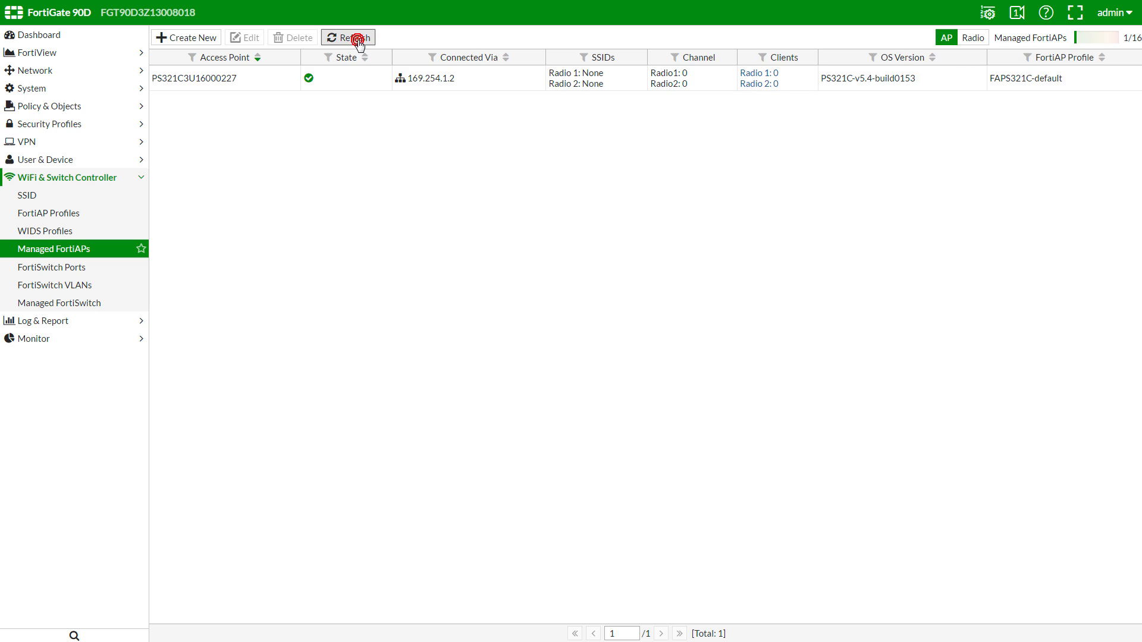
pyautogui.click(286, 83)
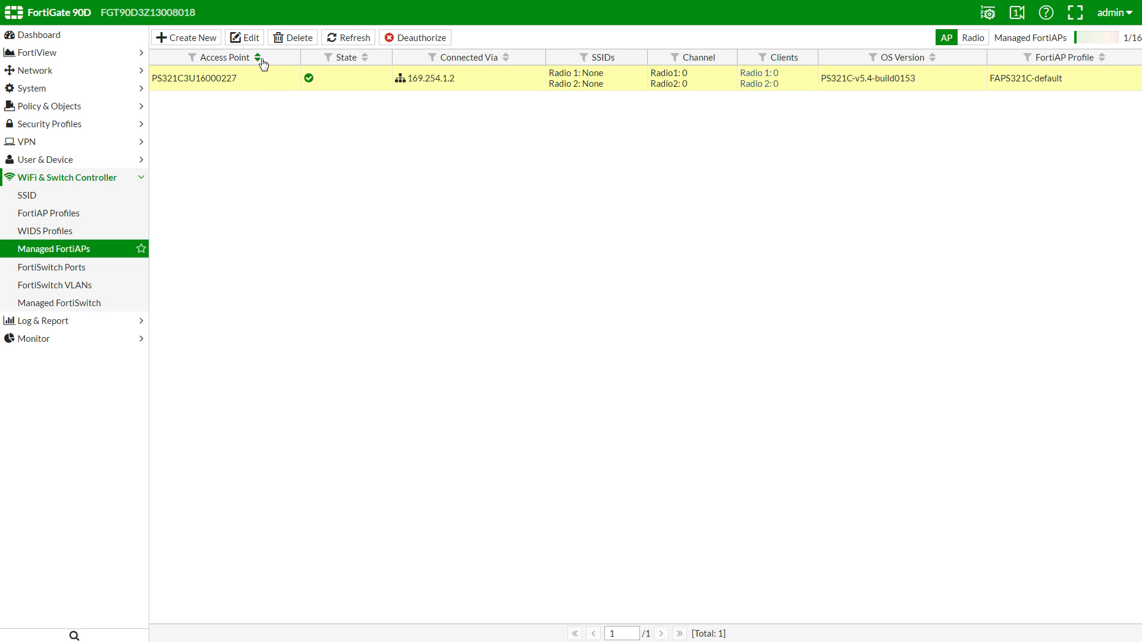
pyautogui.click(251, 38)
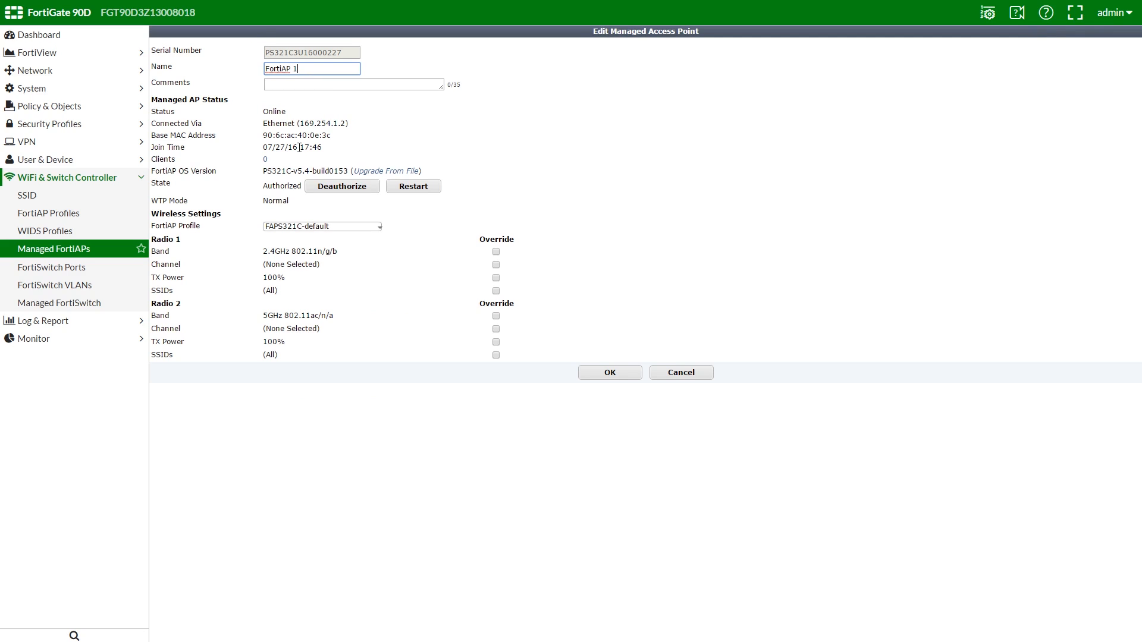
# Step: Assign Demo Profile to access point FortiAP 1, save, and check its row's actions
pyautogui.click(339, 226)
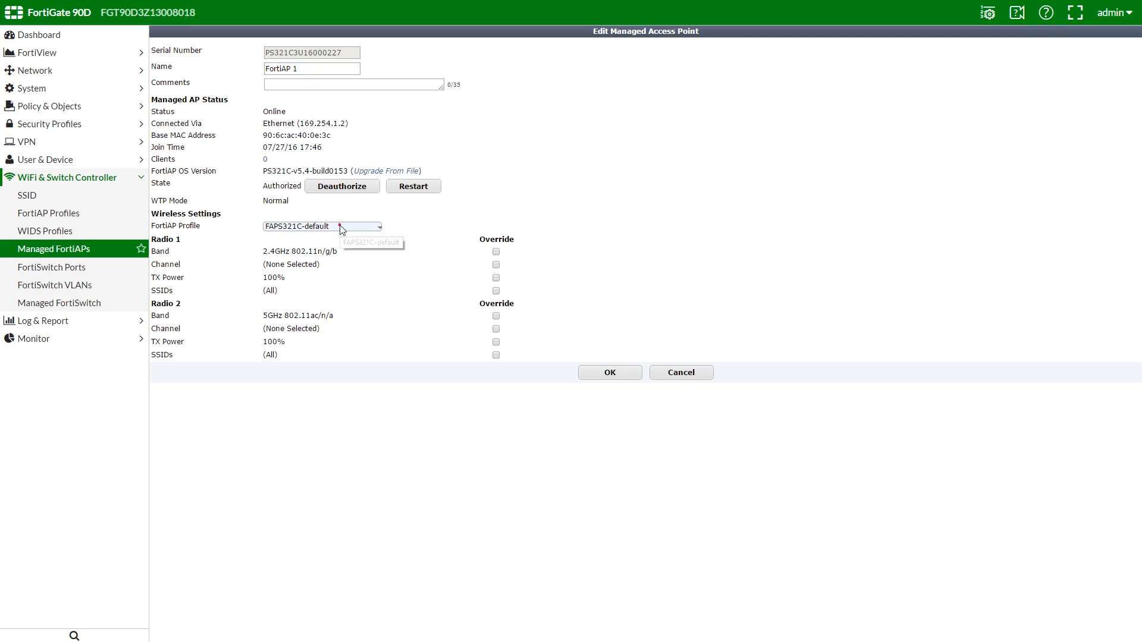
pyautogui.click(285, 249)
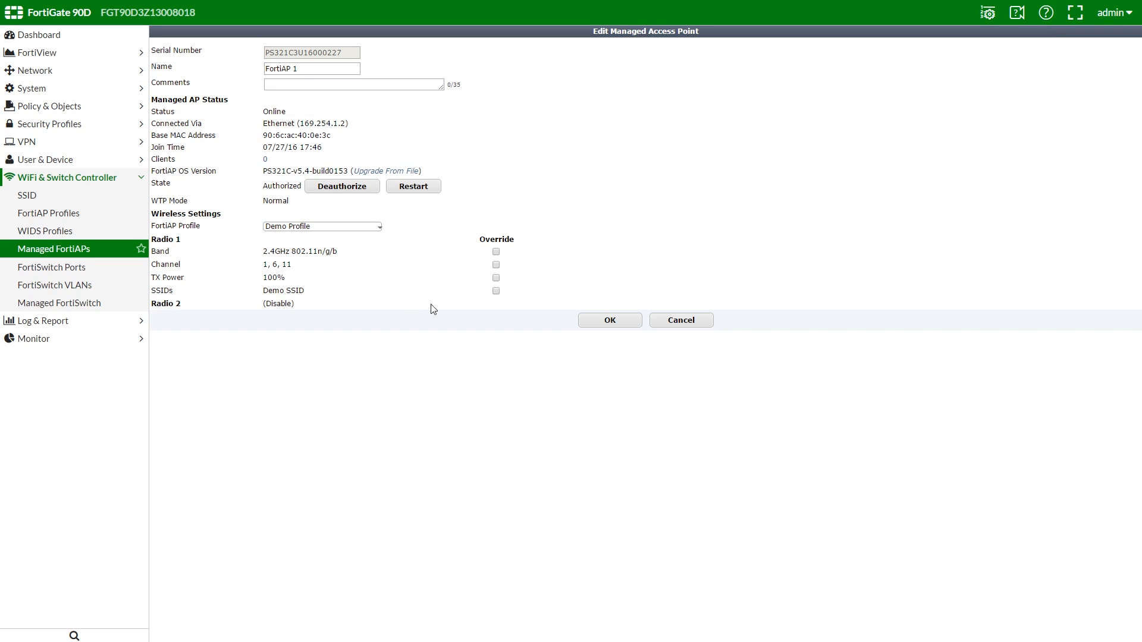
pyautogui.click(609, 322)
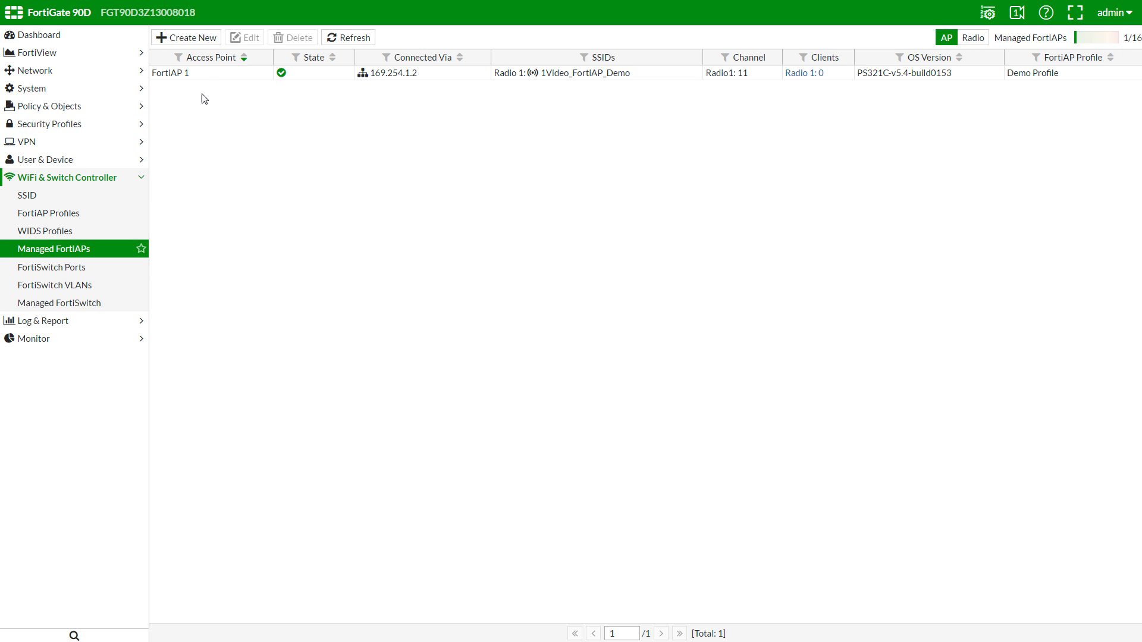
pyautogui.click(206, 75)
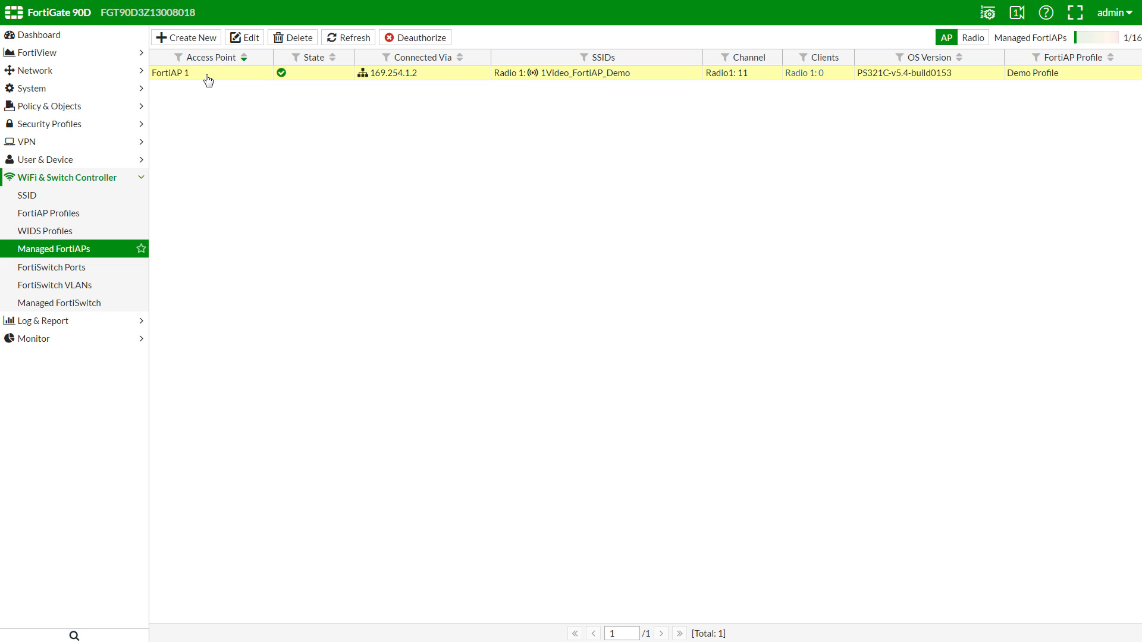
pyautogui.rightClick(208, 79)
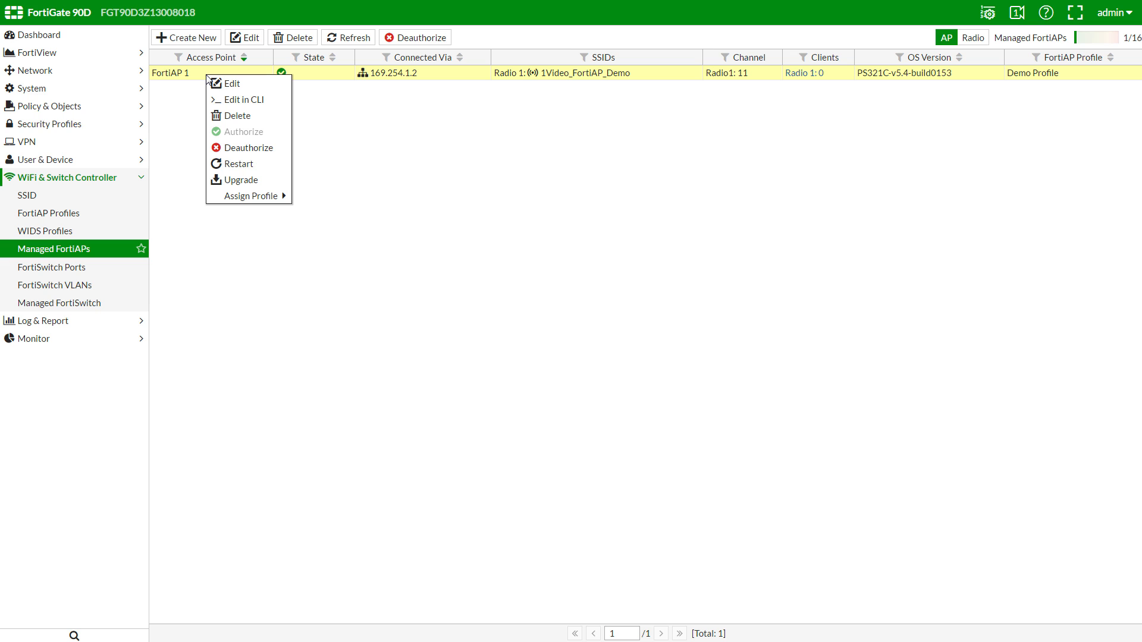
pyautogui.click(97, 107)
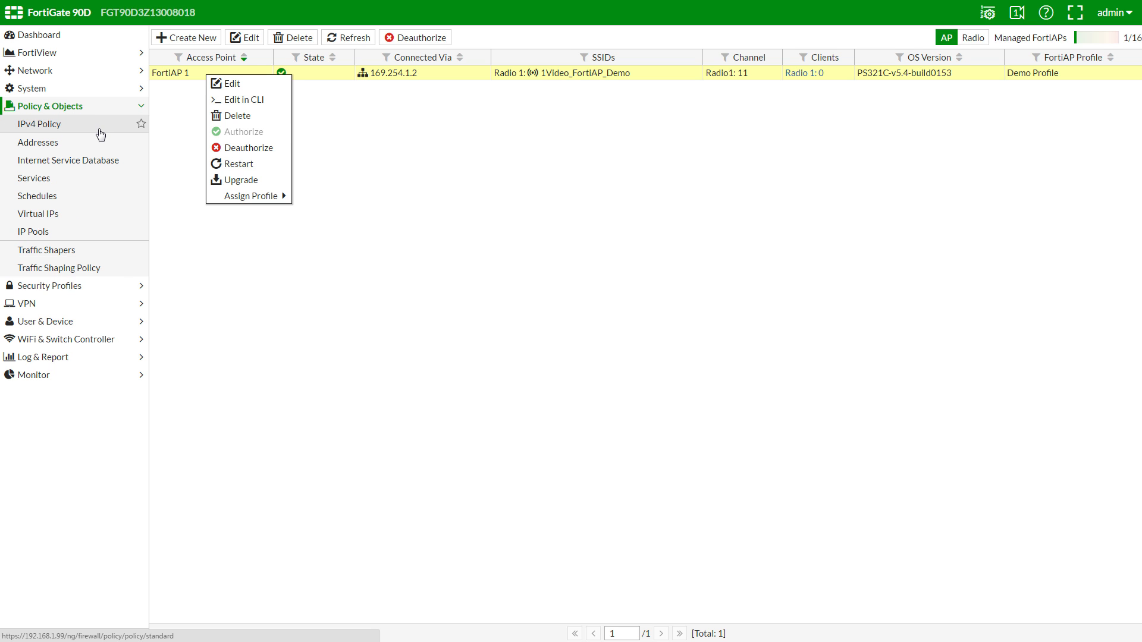
# Step: Start a new IPv4 policy 'WiFi to Internet' from the WiFi SSID to wan1
pyautogui.click(95, 125)
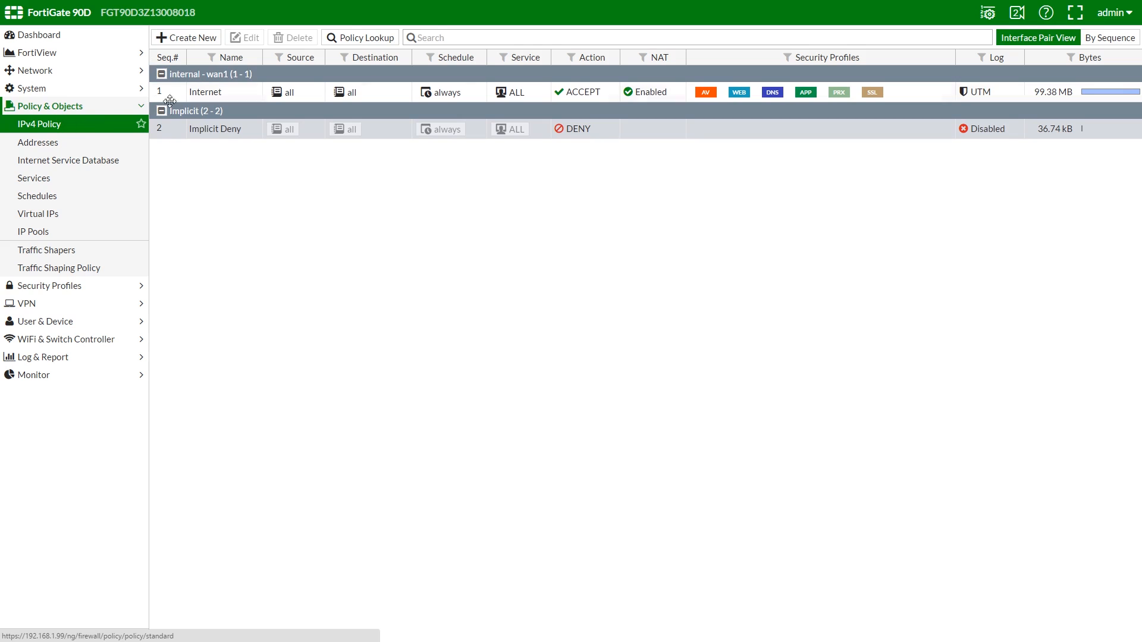
pyautogui.click(178, 37)
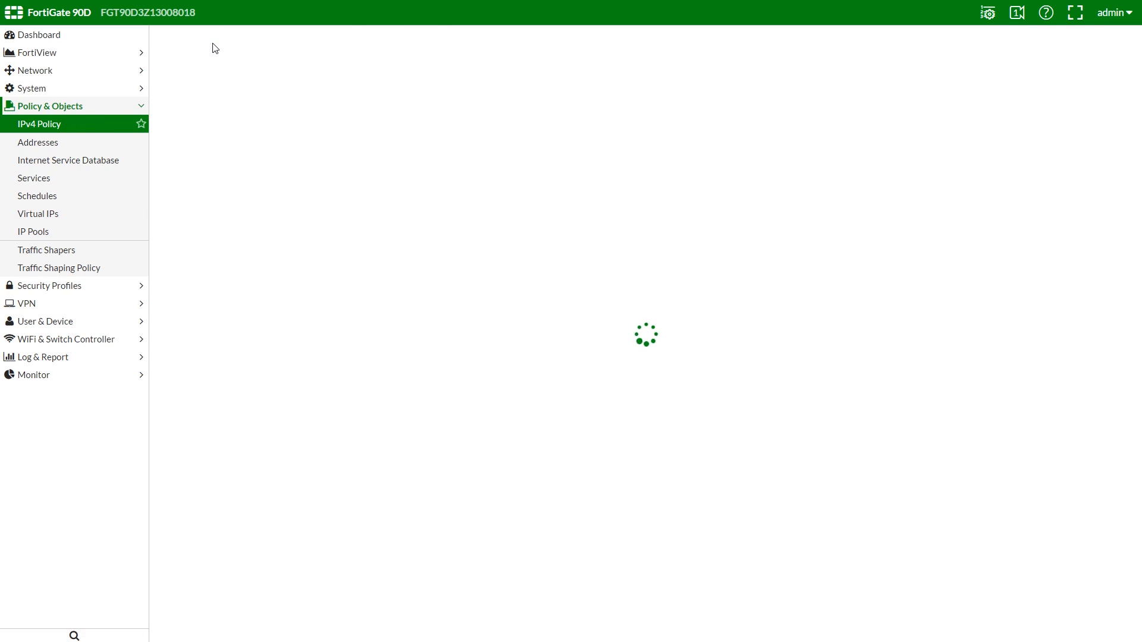
pyautogui.click(289, 65)
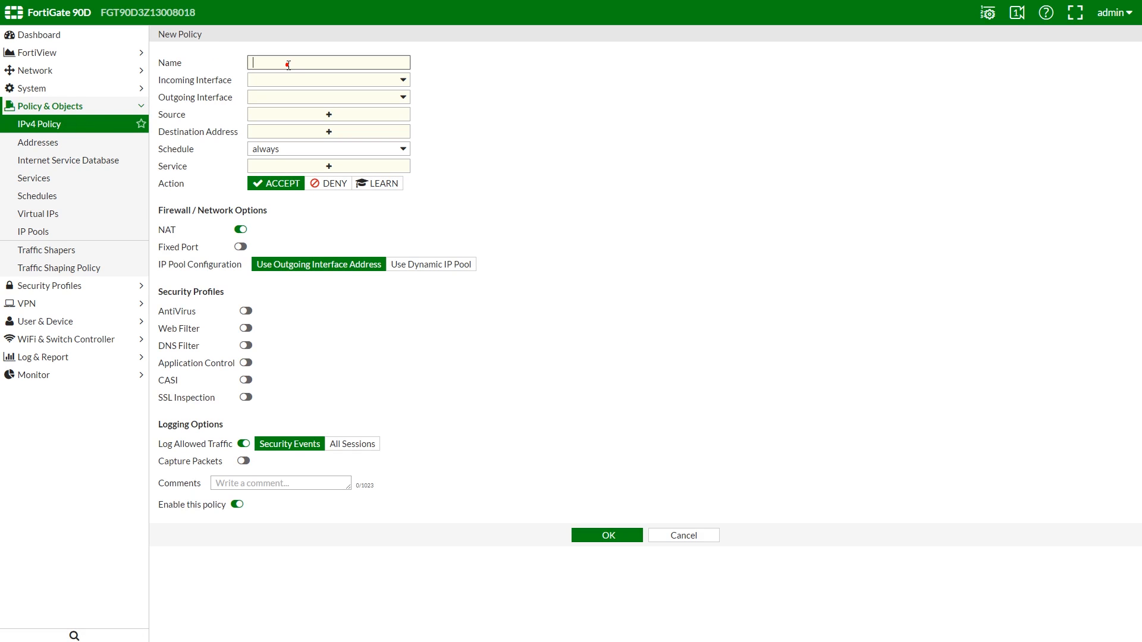
pyautogui.write('WiFi to Internet')
pyautogui.click(345, 83)
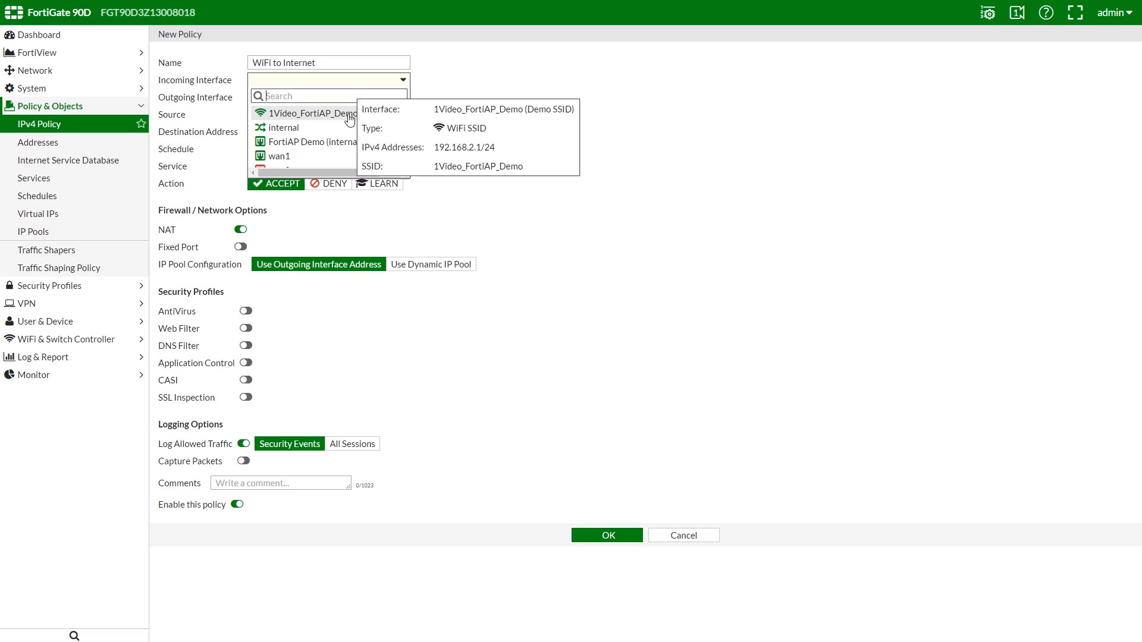
pyautogui.click(349, 119)
pyautogui.click(348, 99)
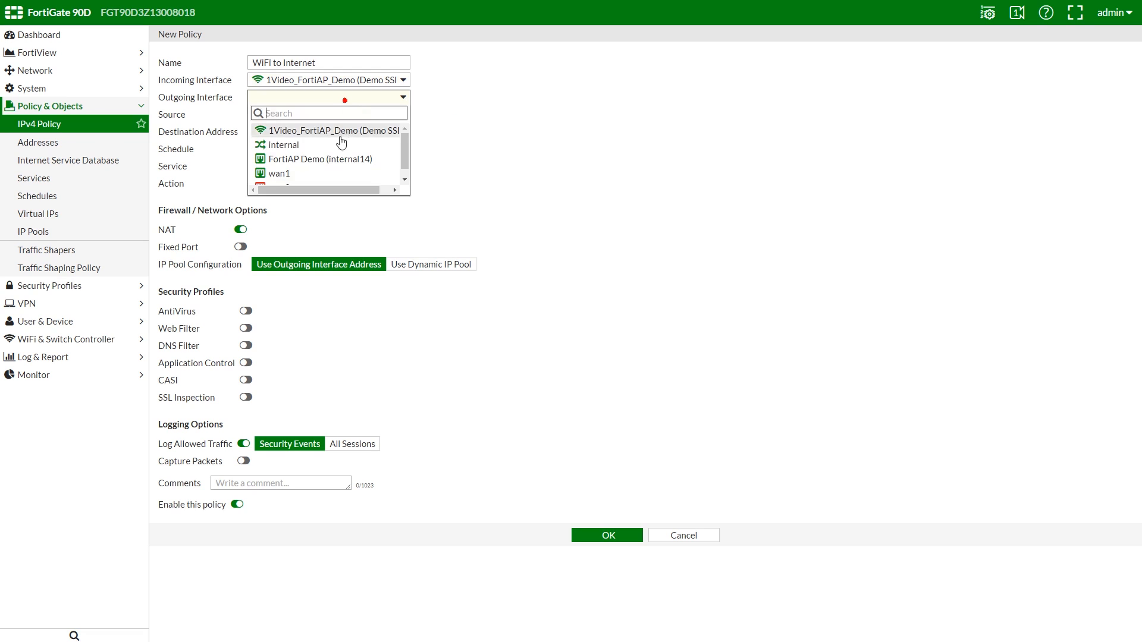
pyautogui.click(331, 174)
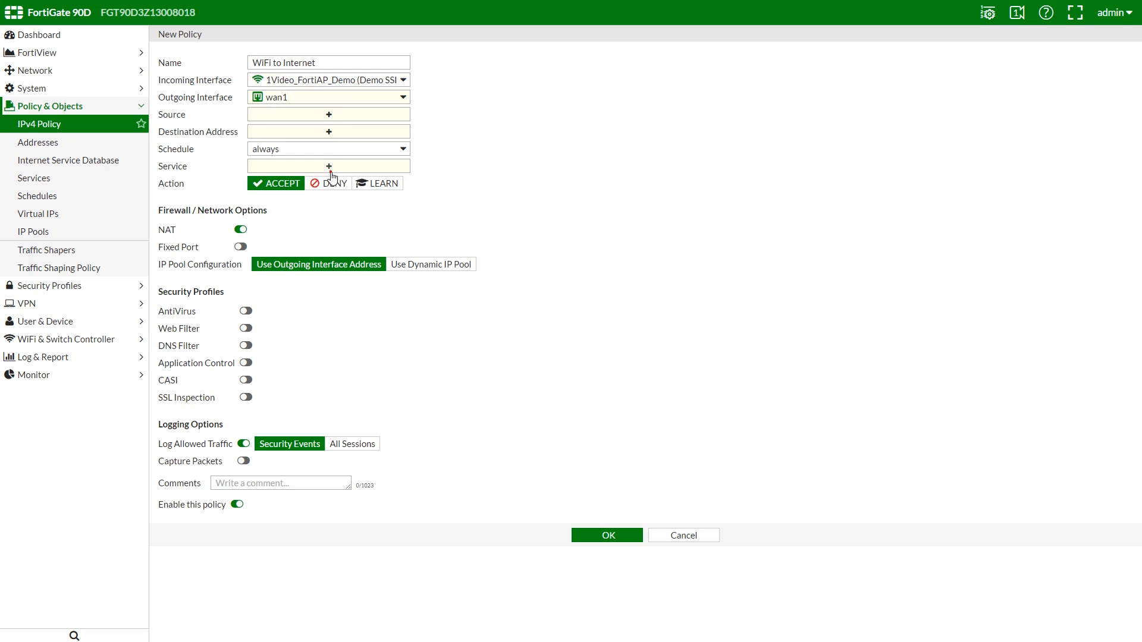
# Step: Set source and destination to all addresses and service to ALL
pyautogui.click(342, 115)
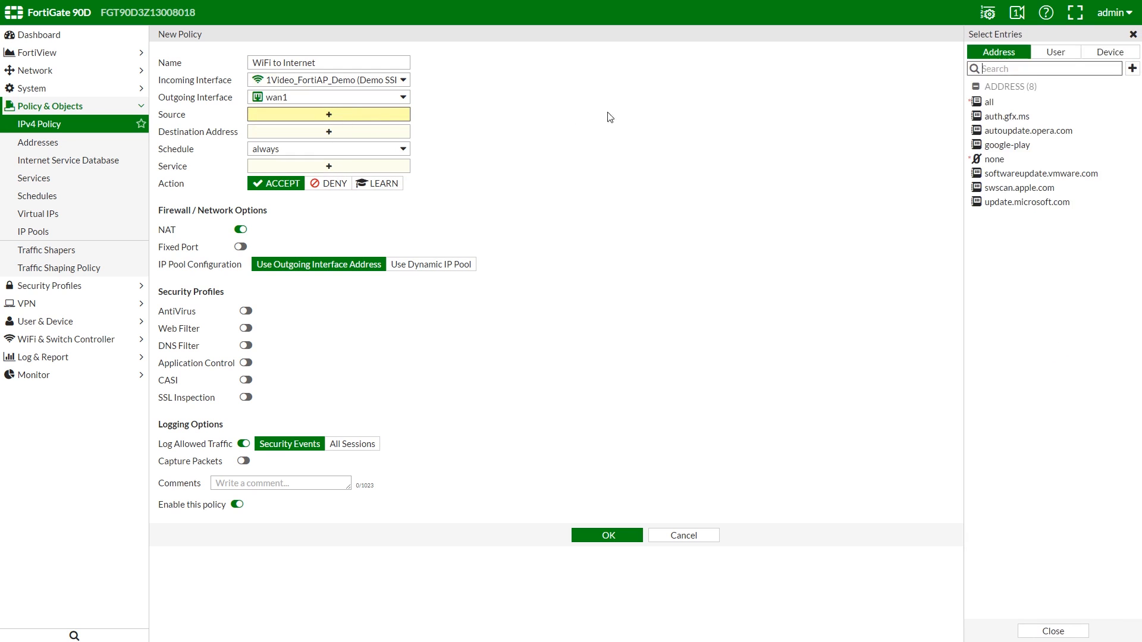
pyautogui.click(989, 102)
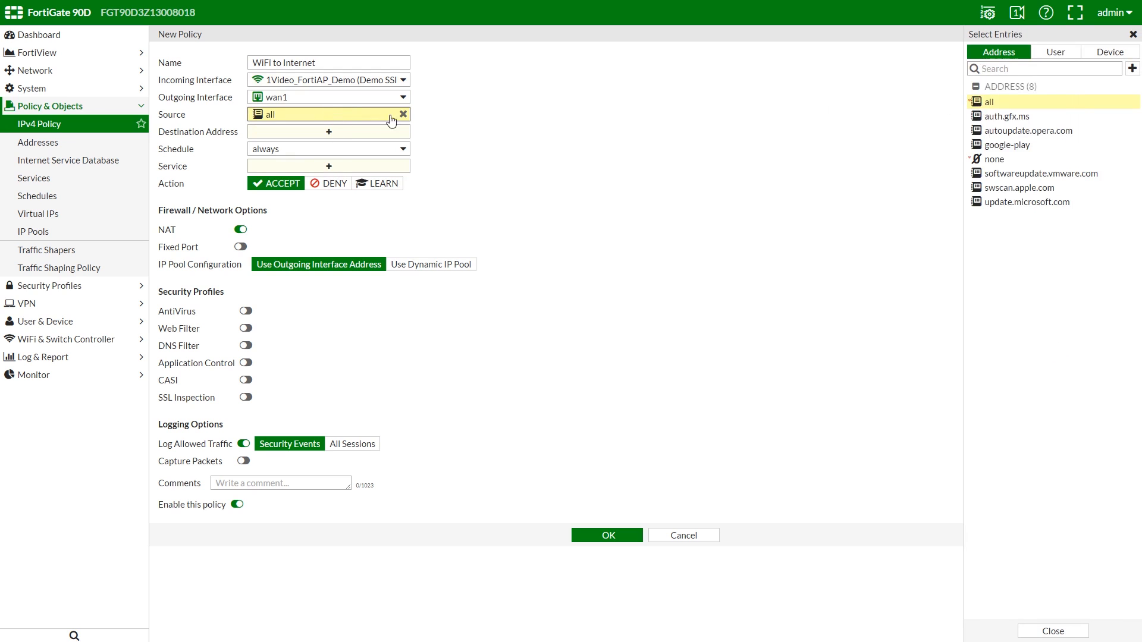
pyautogui.click(328, 132)
pyautogui.click(1004, 87)
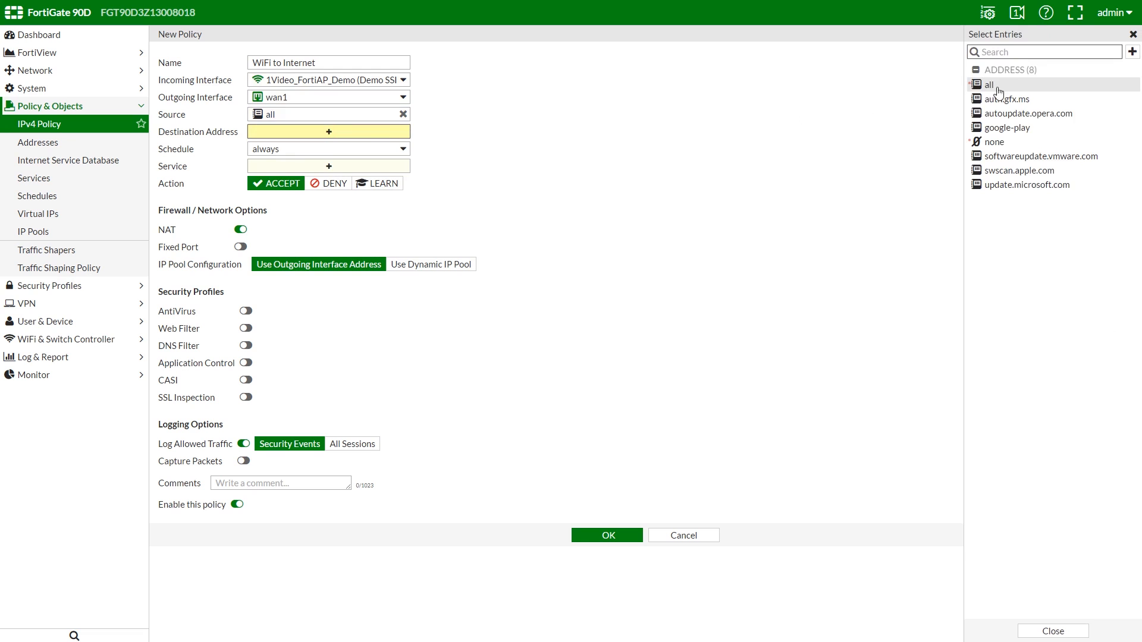
pyautogui.click(328, 166)
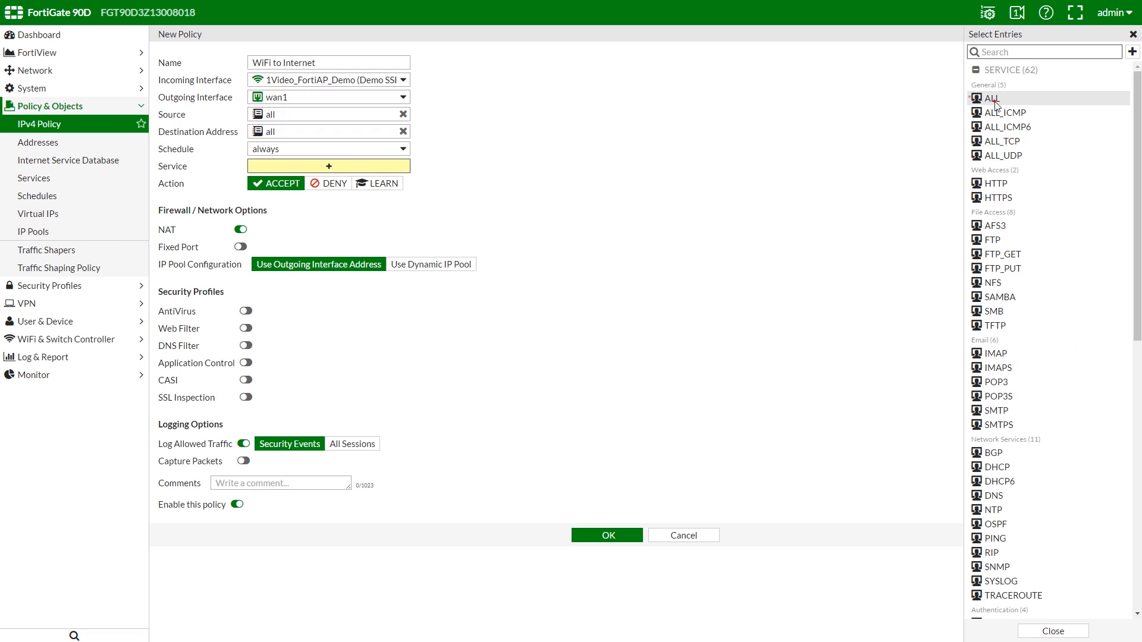
pyautogui.click(992, 99)
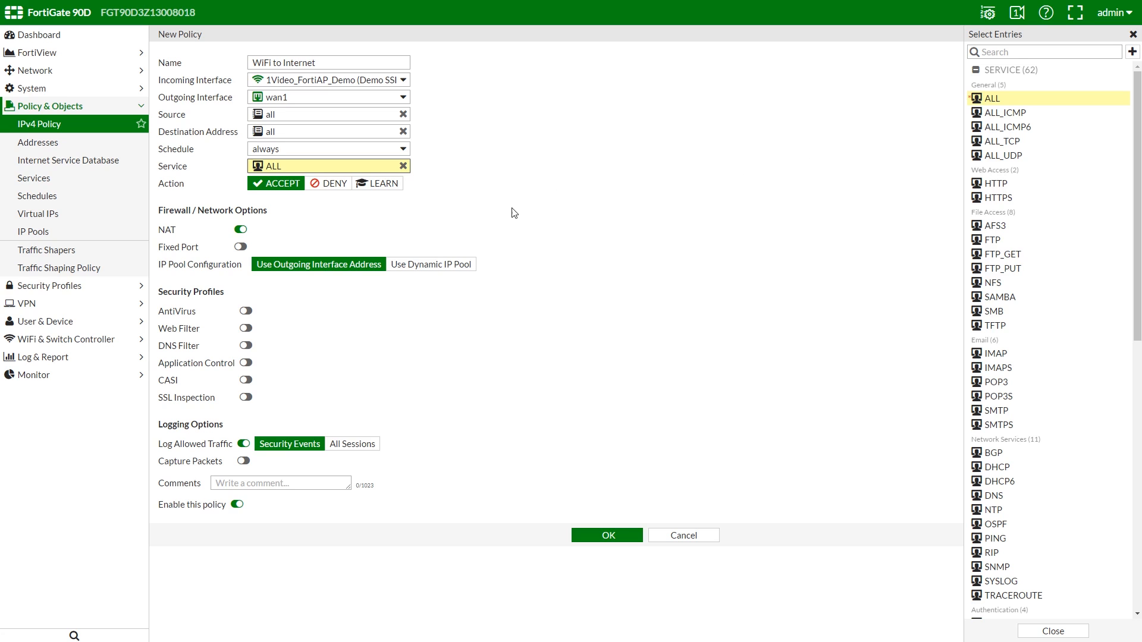
# Step: Enable AntiVirus, Web Filter, DNS Filter, Application Control and SSL Inspection, then save the policy
pyautogui.click(245, 311)
pyautogui.click(246, 328)
pyautogui.click(246, 345)
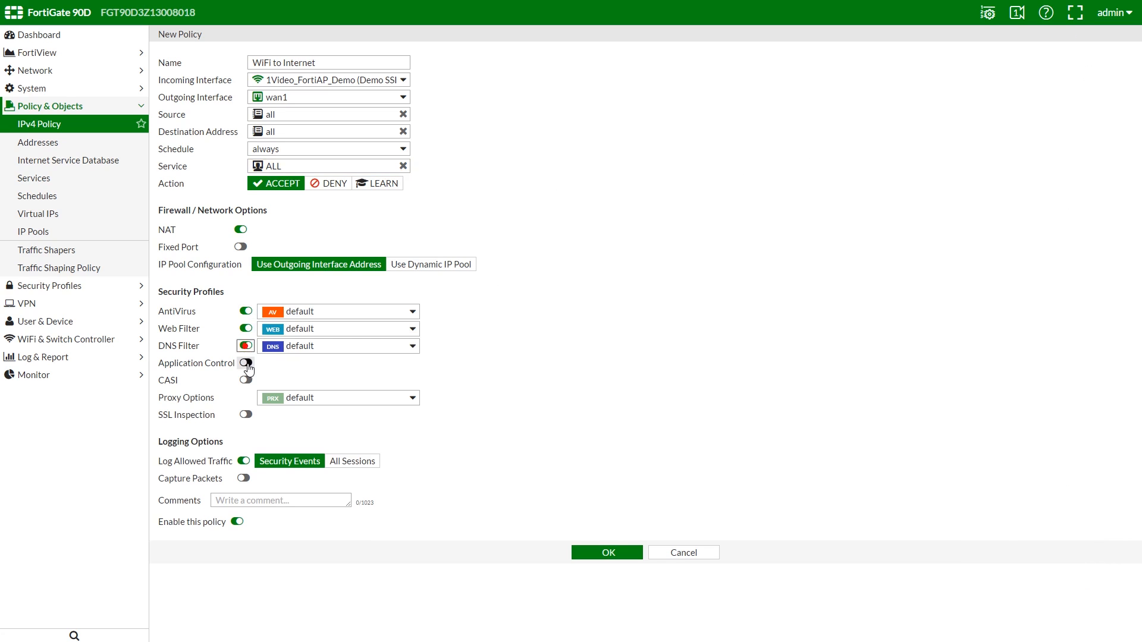
pyautogui.click(245, 362)
pyautogui.click(246, 414)
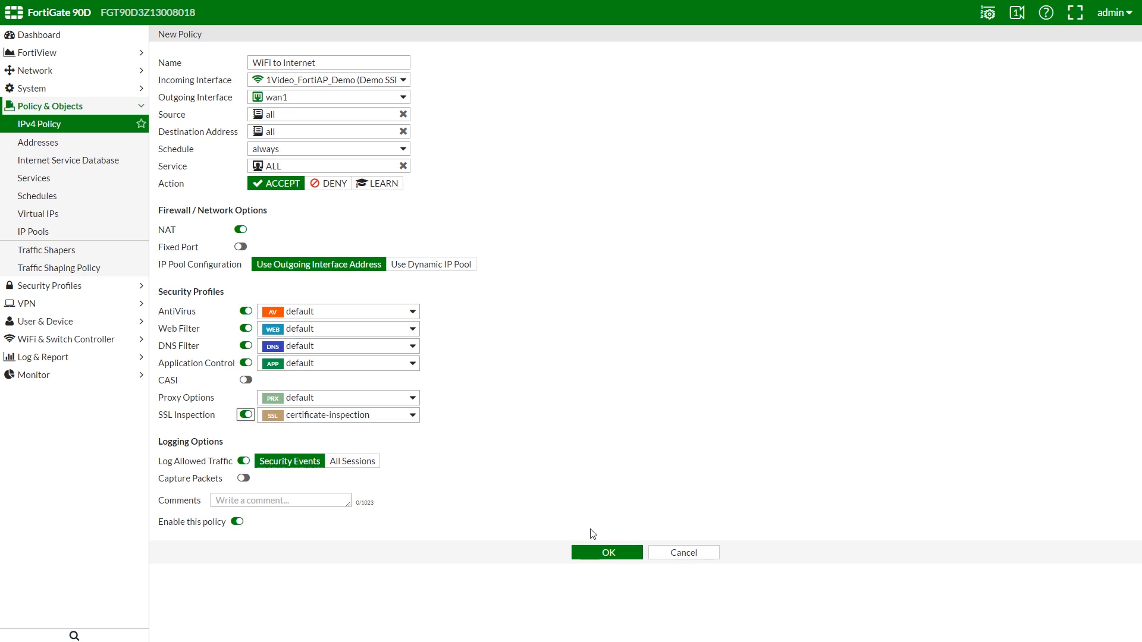
pyautogui.click(612, 554)
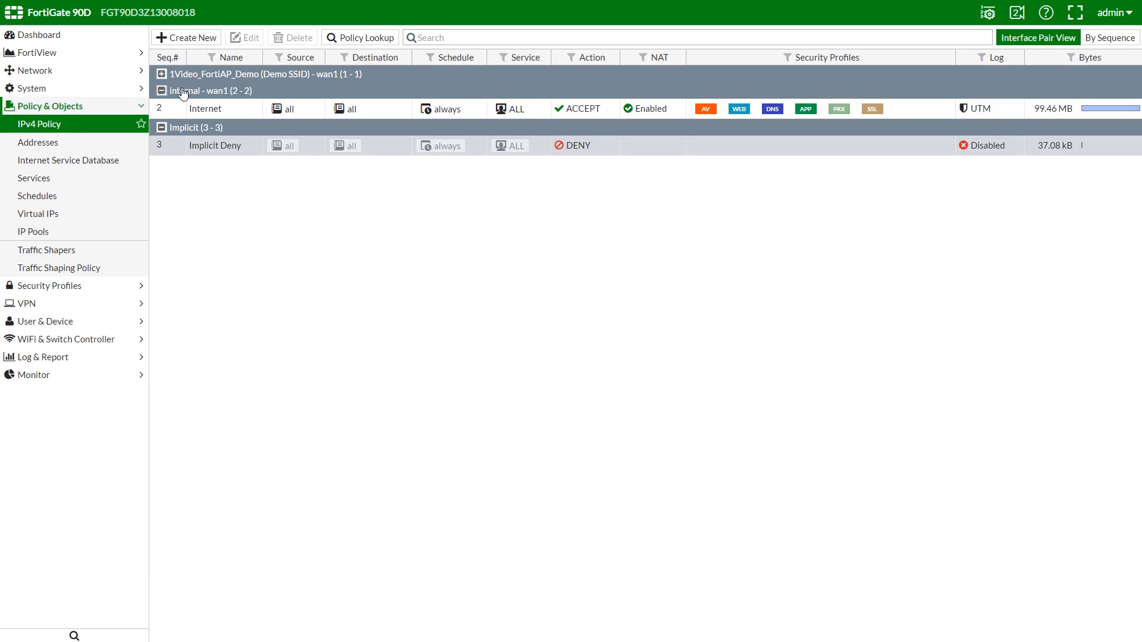
pyautogui.click(162, 73)
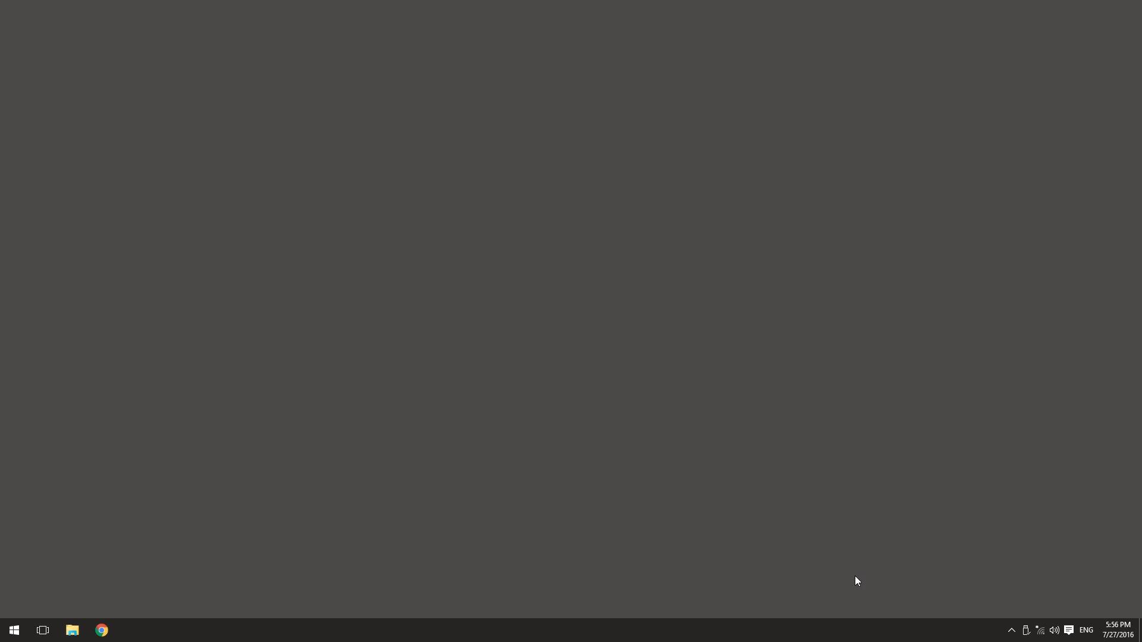
# Step: Connect Windows to the 1Video_FortiAP_Demo Wi-Fi network using its security key
pyautogui.click(1041, 632)
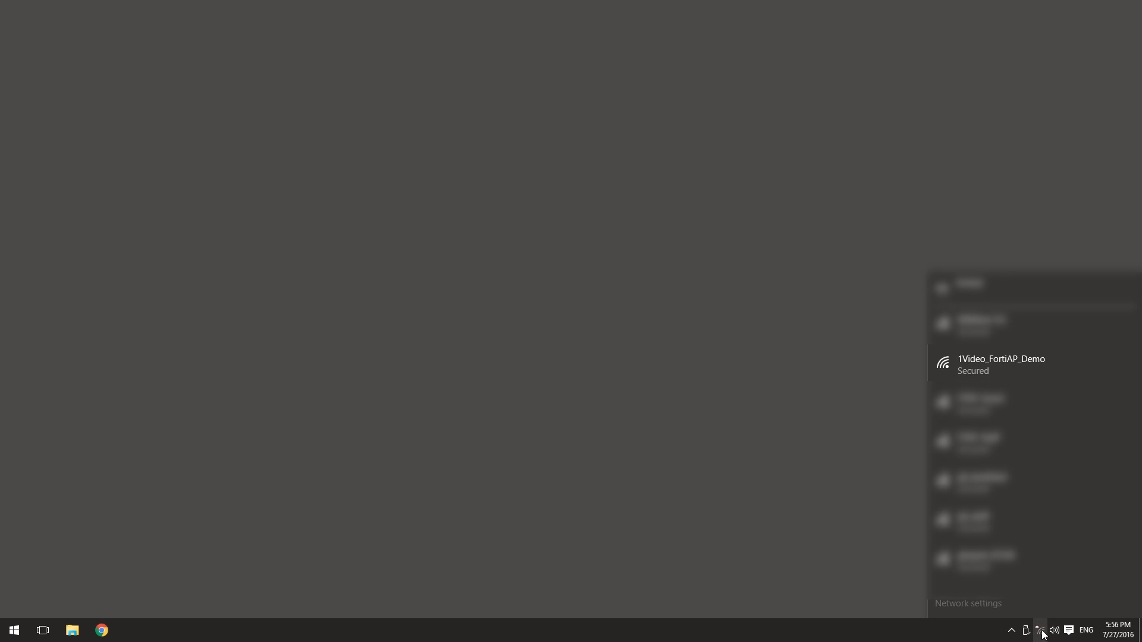
pyautogui.click(1047, 365)
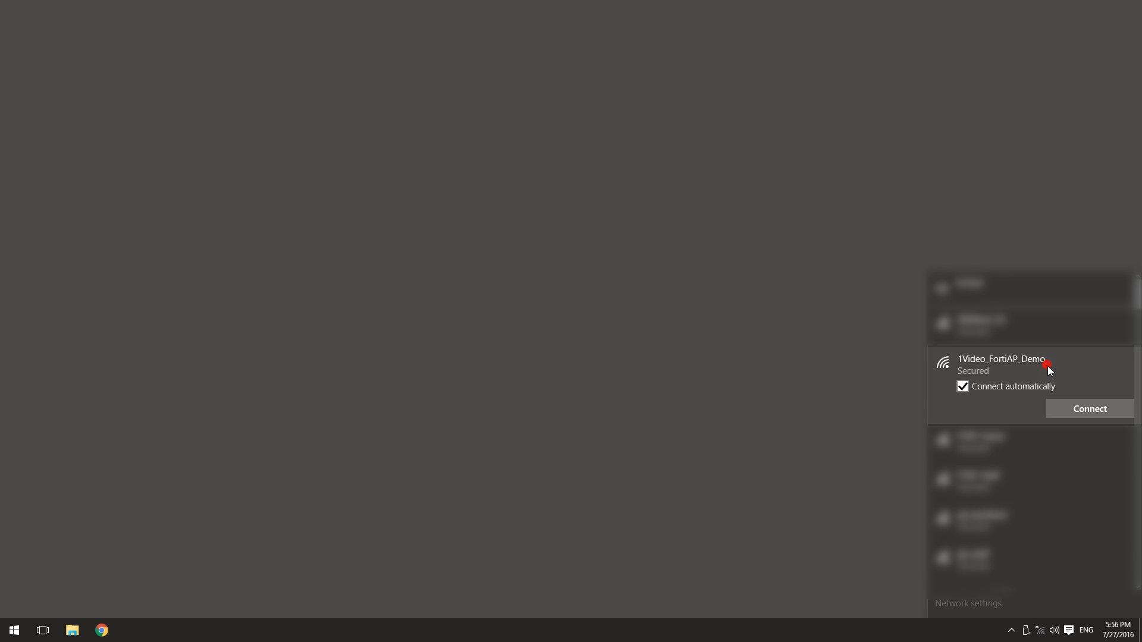
pyautogui.click(1066, 409)
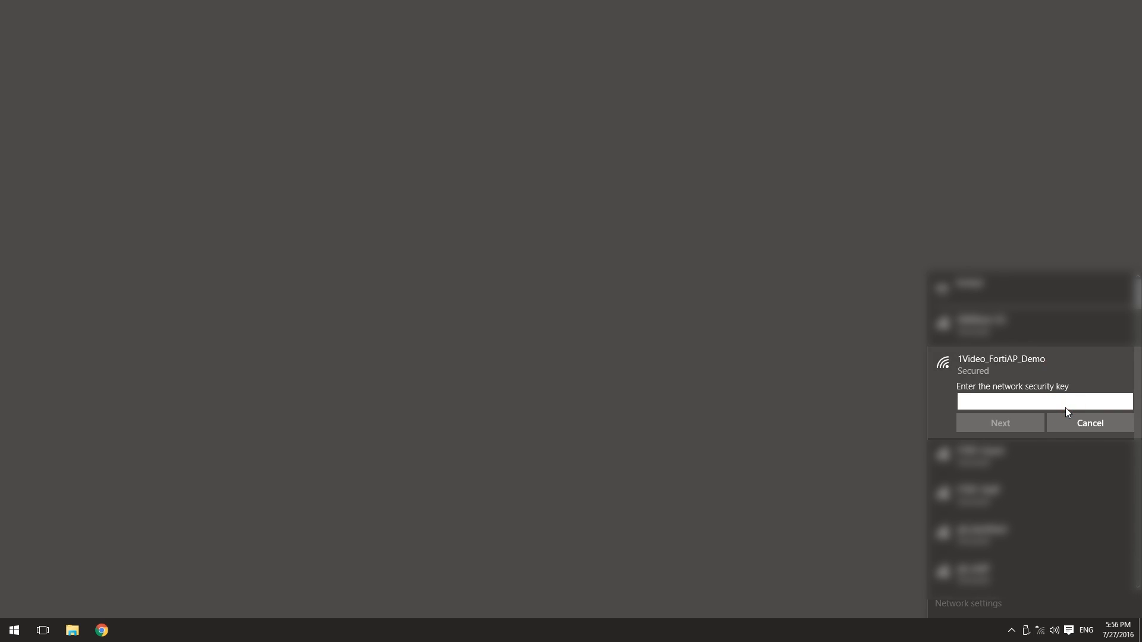
pyautogui.write('fot')
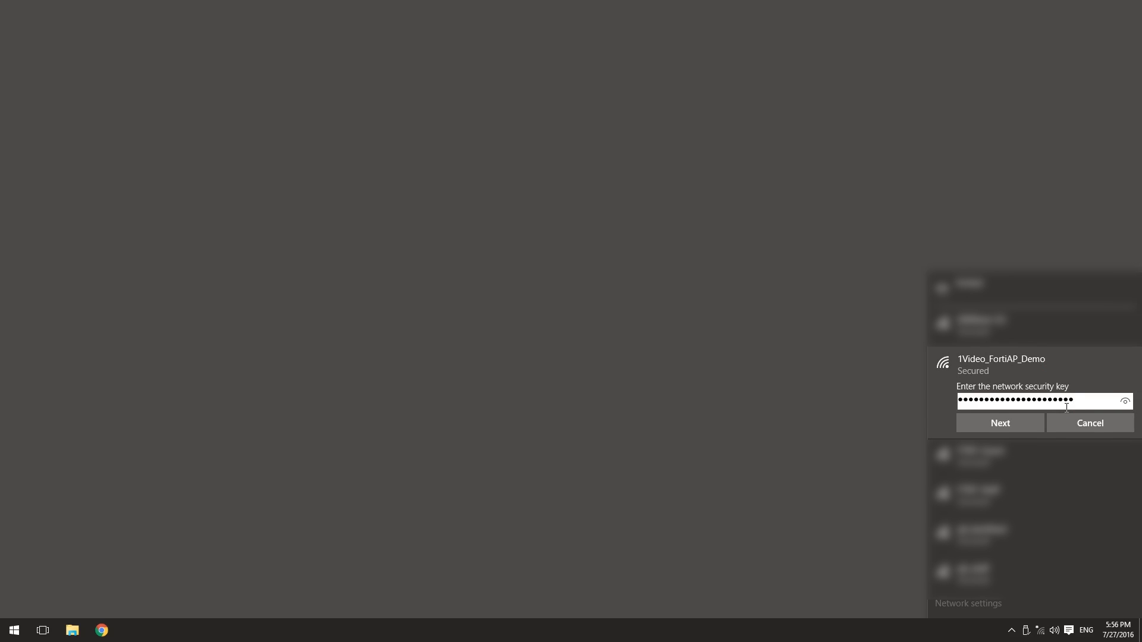
pyautogui.click(1024, 423)
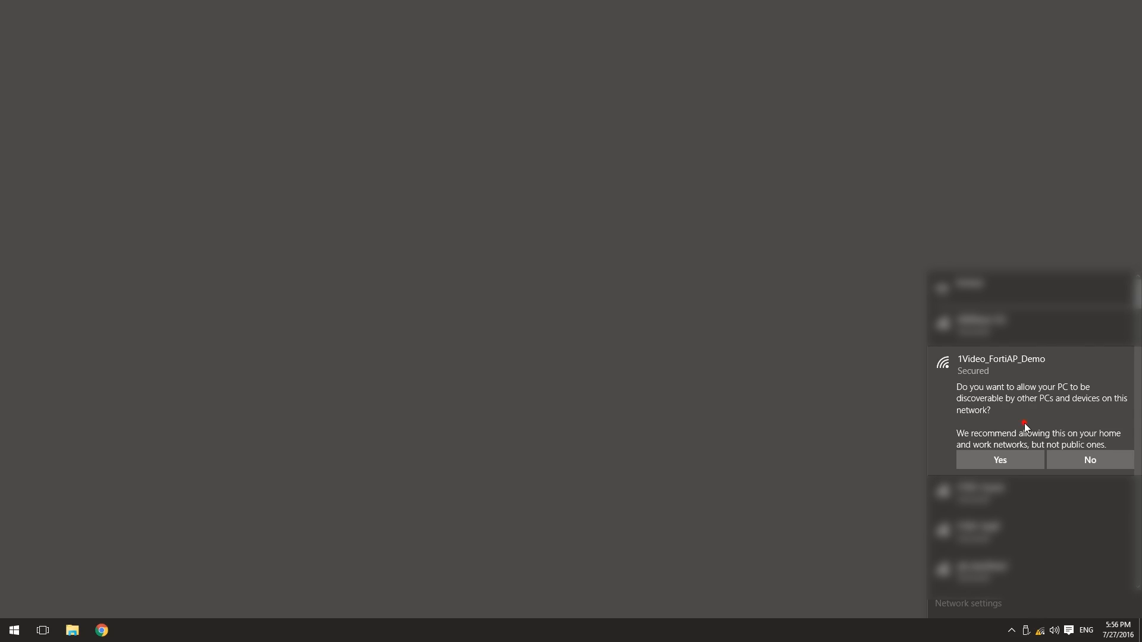
pyautogui.click(1019, 458)
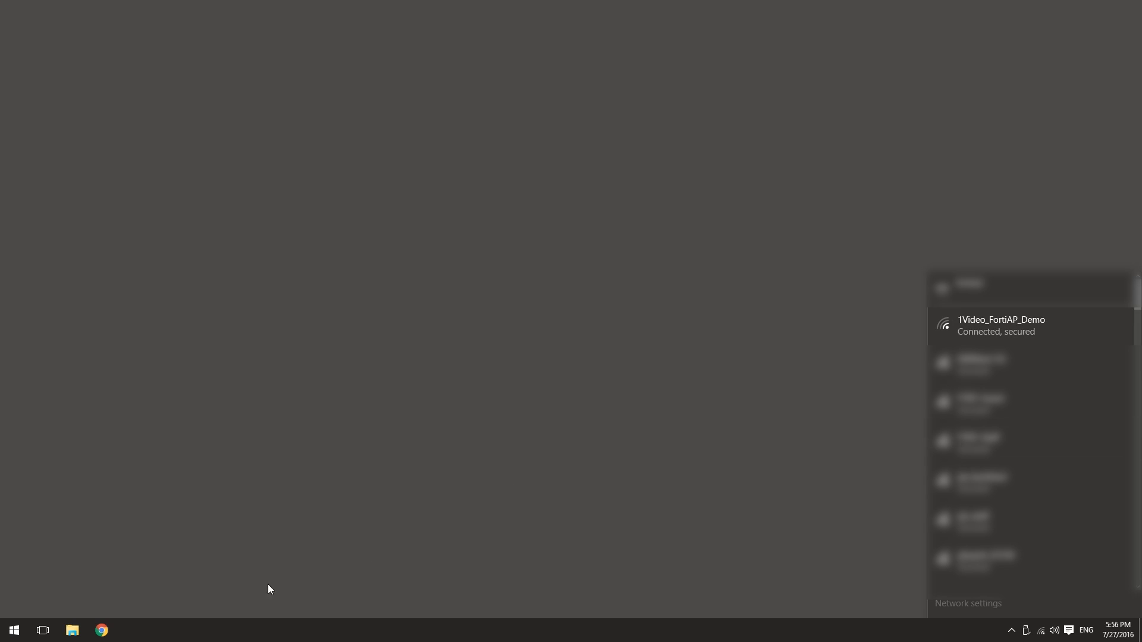
pyautogui.click(102, 630)
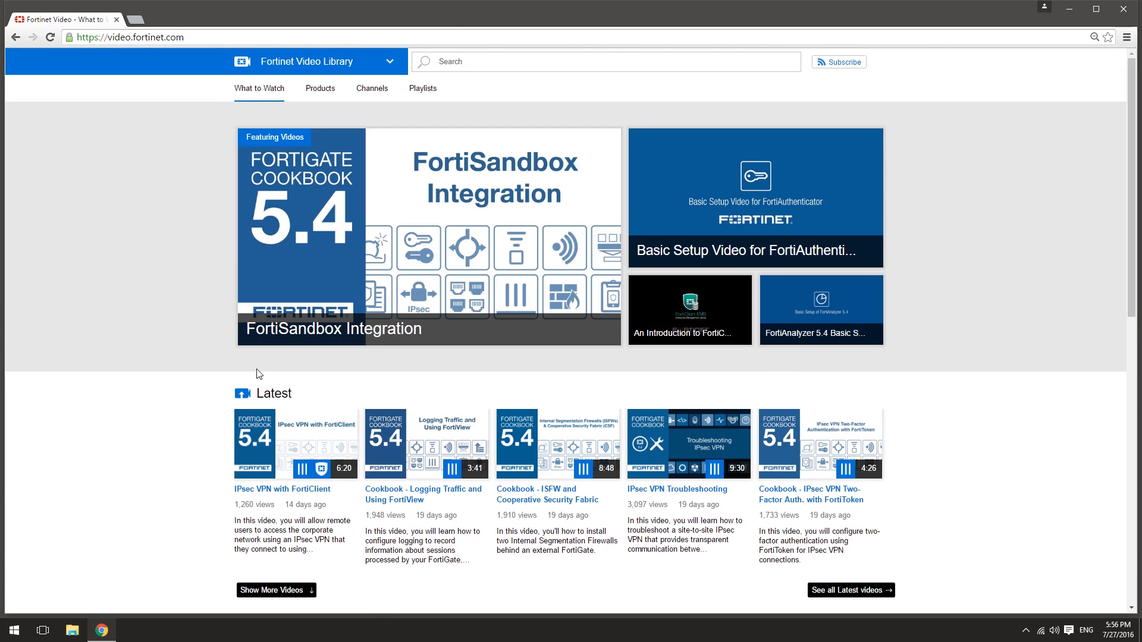
pyautogui.hotkey('ctrl', 't')
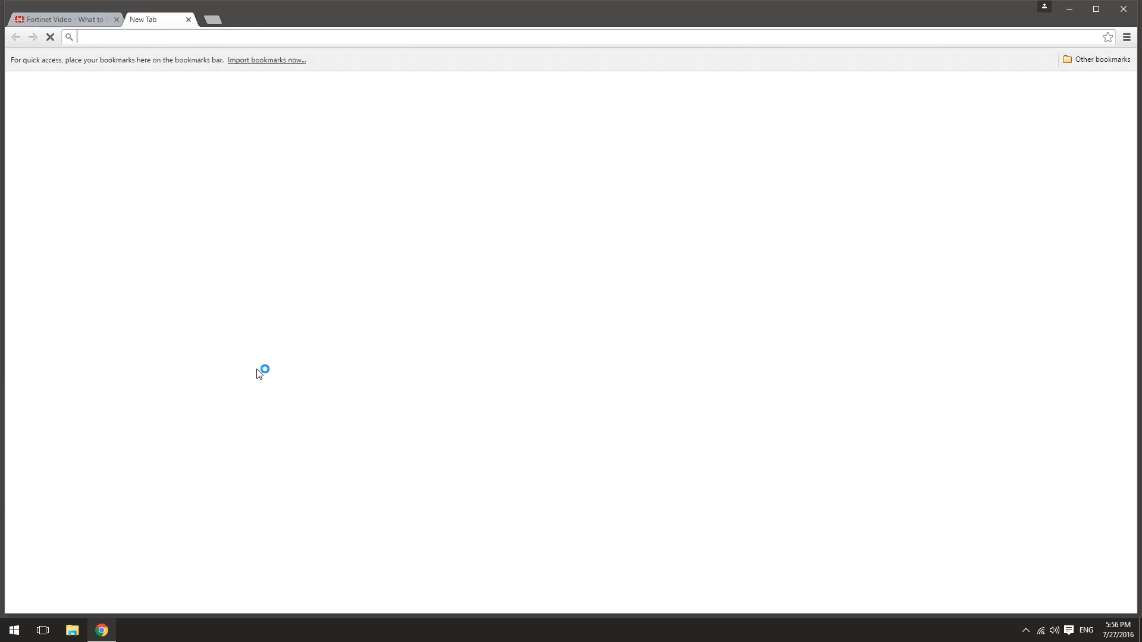
pyautogui.write('https:')
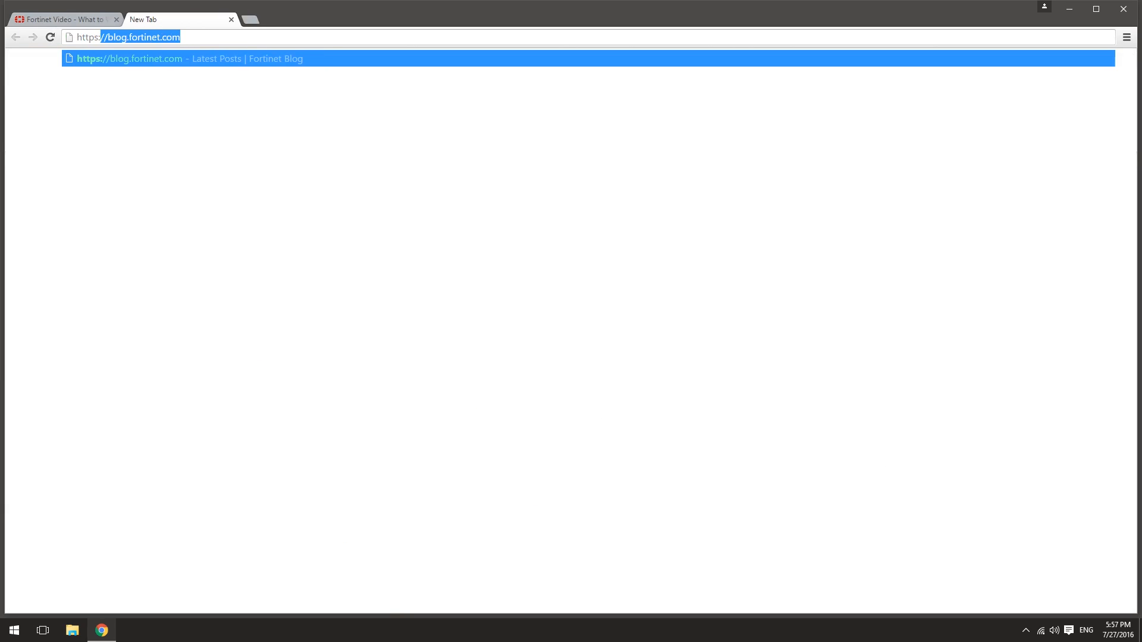
pyautogui.write('//192.168.2.1')
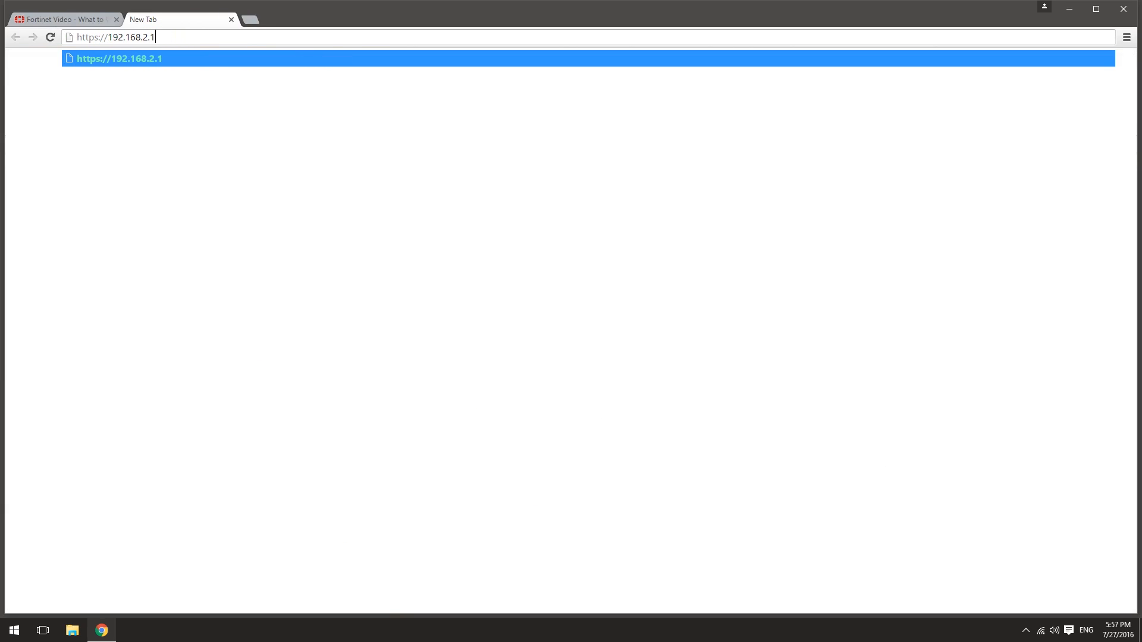
pyautogui.press('Return')
pyautogui.write('admin')
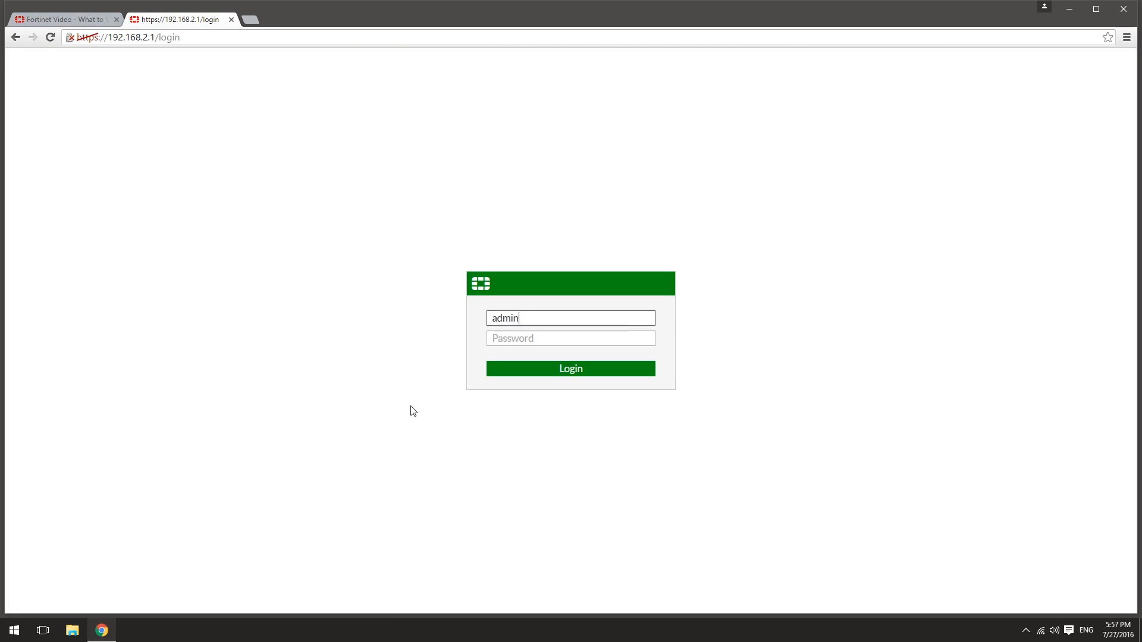
pyautogui.press('Return')
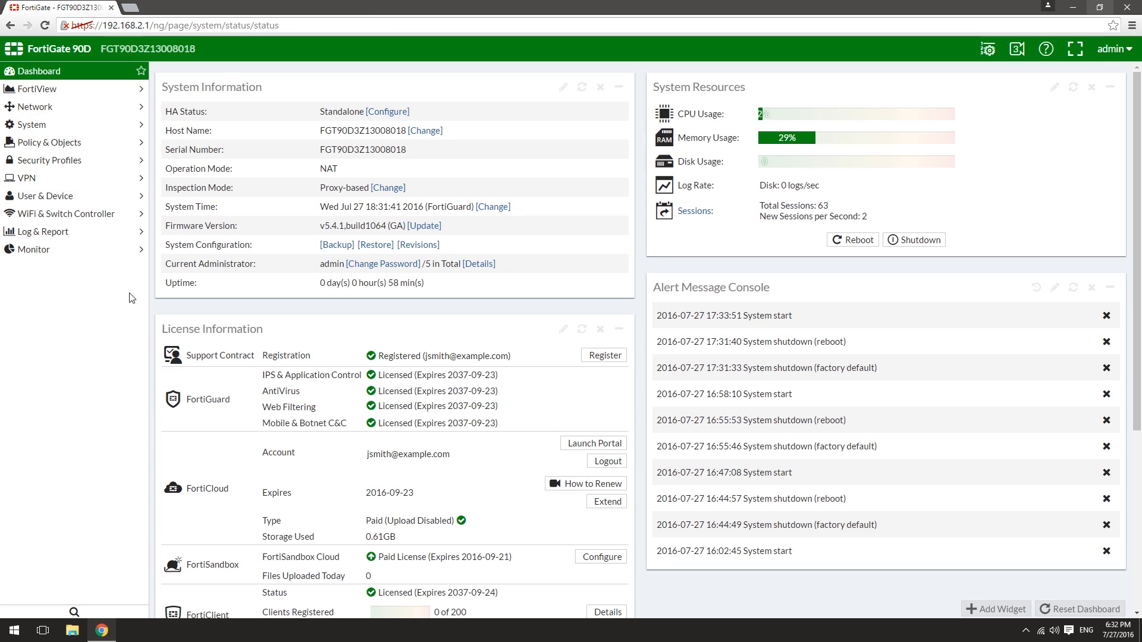
# Step: In FortiView WiFi Clients, drill into the video client and view its Applications tab
pyautogui.click(93, 89)
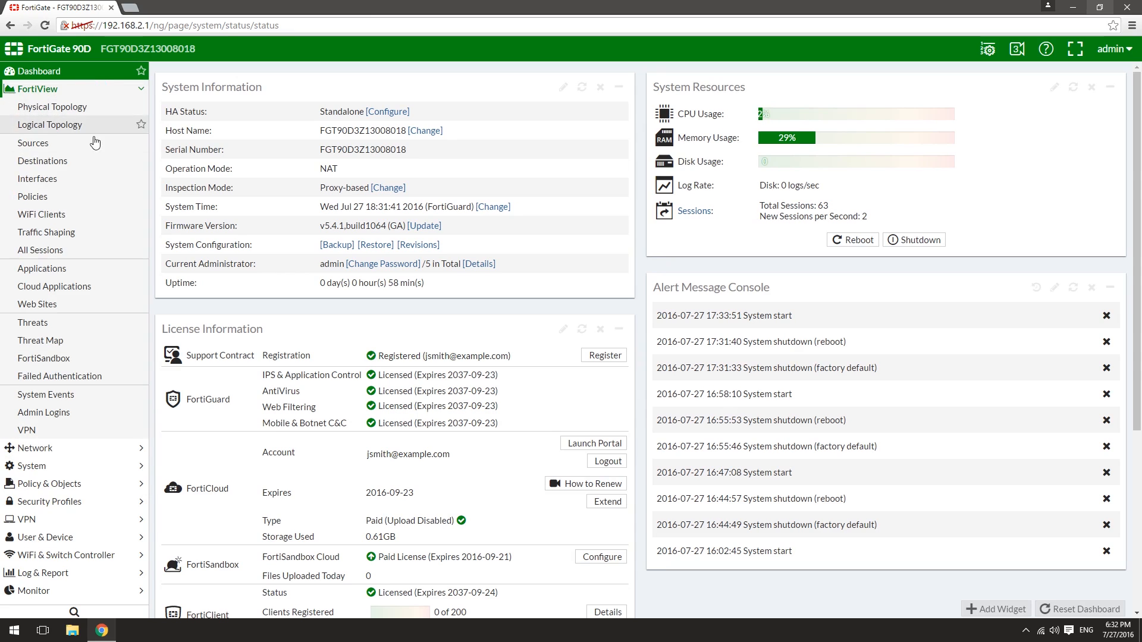
pyautogui.click(98, 216)
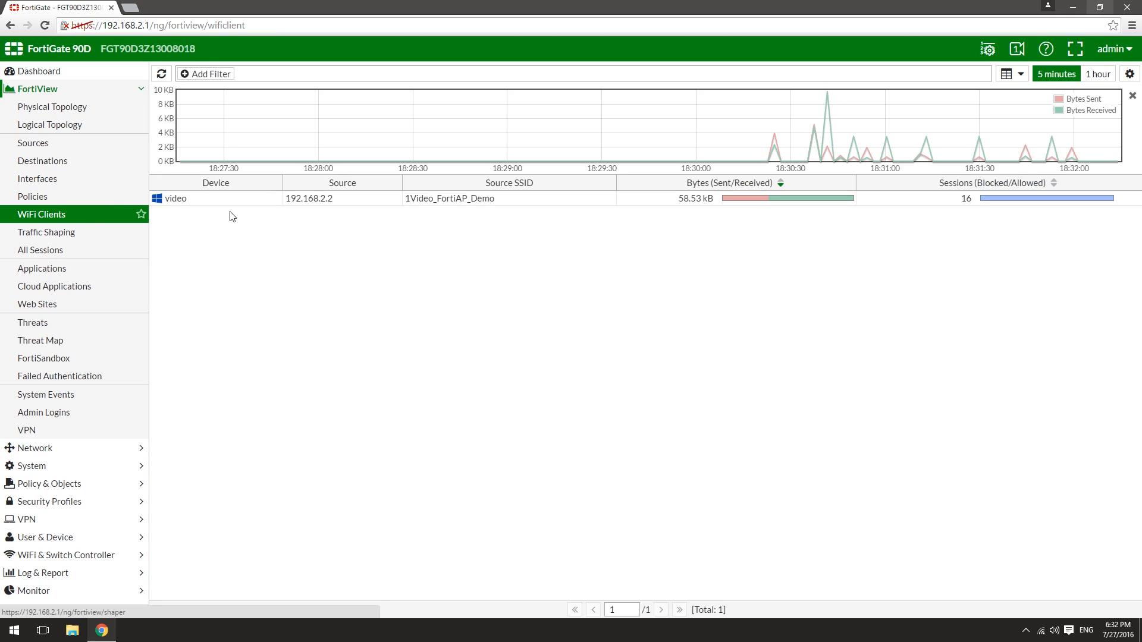
pyautogui.doubleClick(237, 200)
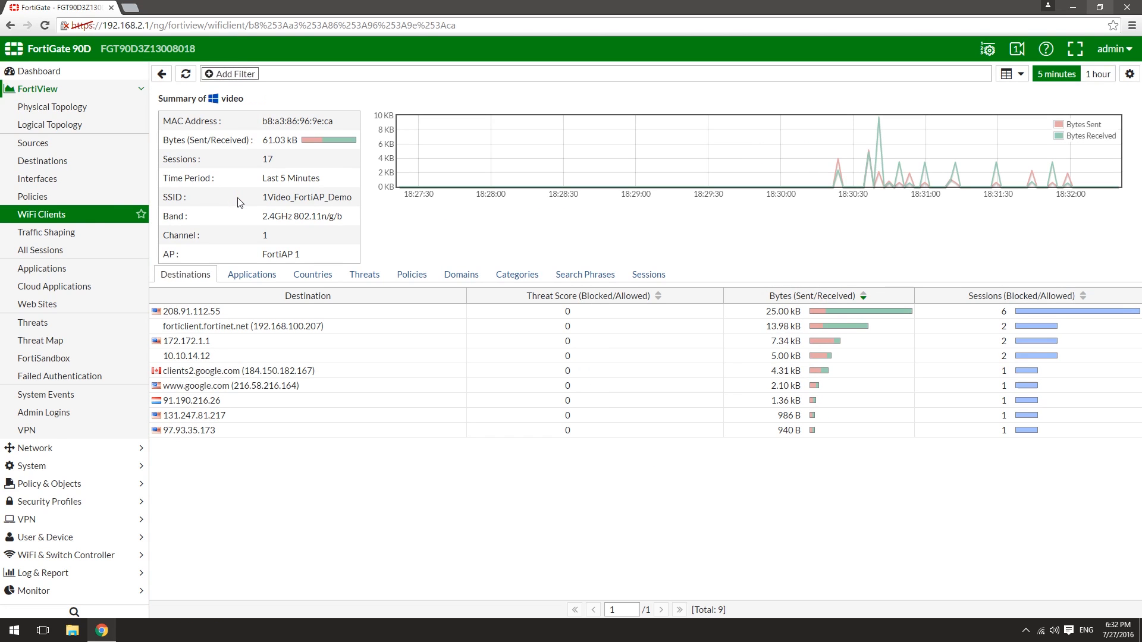
pyautogui.click(249, 277)
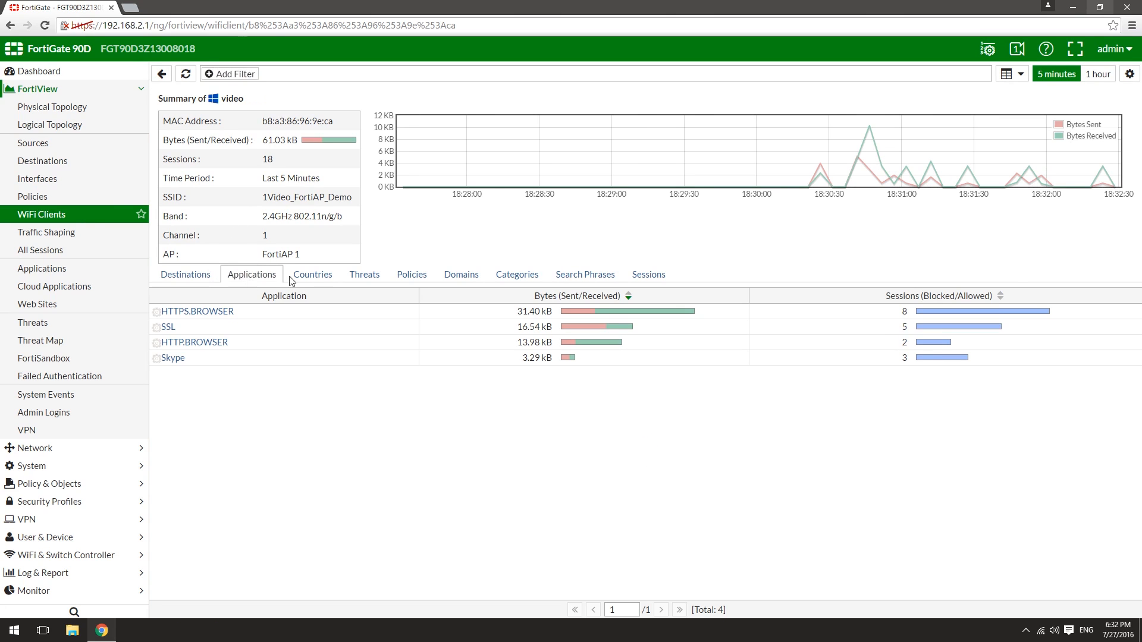